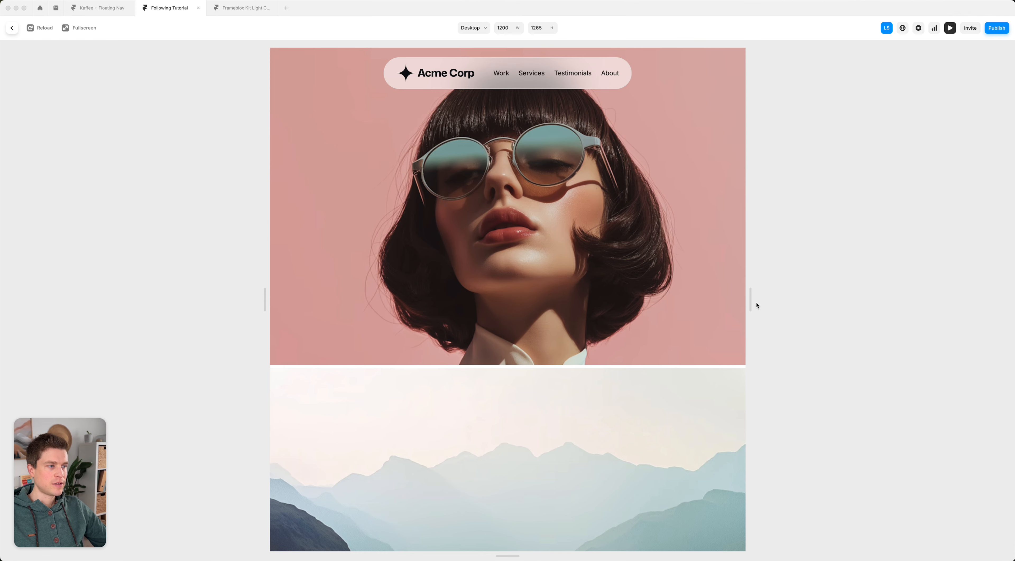
Preview the finished navigation at phone width, open and close its mobile menu, and return to the canvas
{"action": "left_click_drag", "start_coordinate": [750, 302], "coordinate": [588, 301]}
{"action": "left_click", "coordinate": [549, 74]}
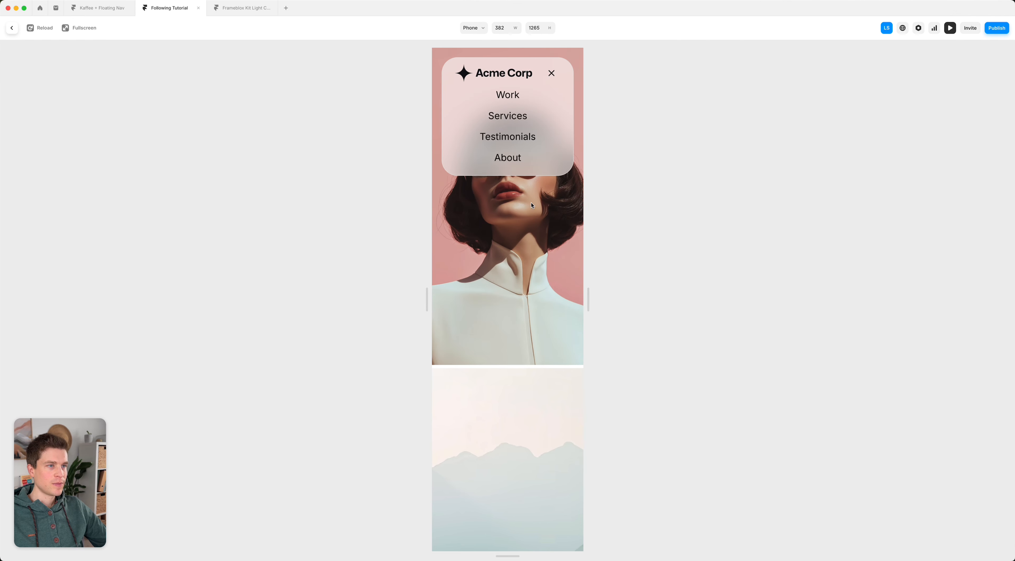
{"action": "left_click", "coordinate": [552, 75]}
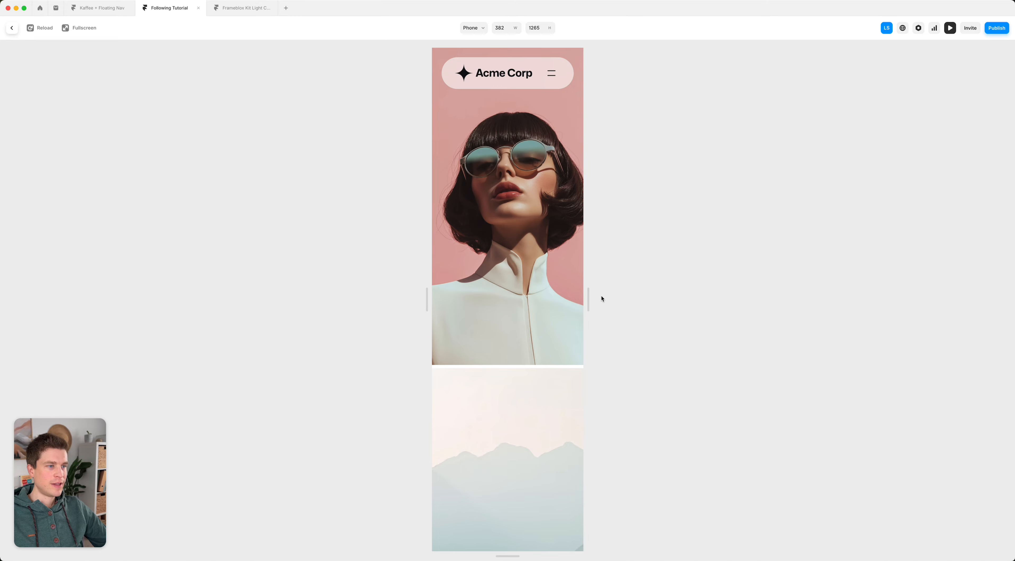
{"action": "key", "text": "Escape"}
Draw a frame about 792 by 98 px near the top of the Desktop hero image and fill it with FFFFFF at 60%
{"action": "key", "text": "f"}
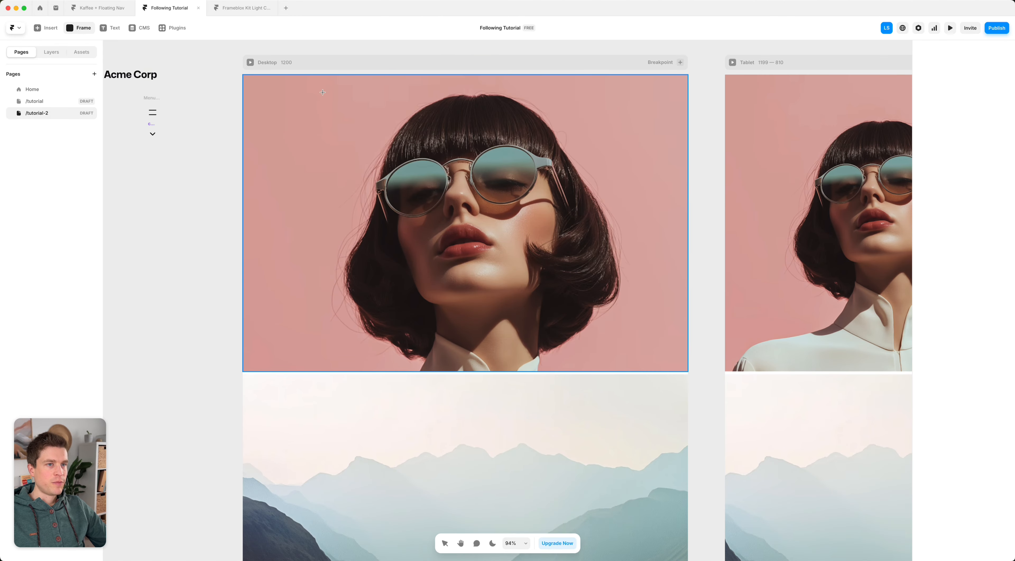
{"action": "left_click_drag", "start_coordinate": [321, 91], "coordinate": [614, 126]}
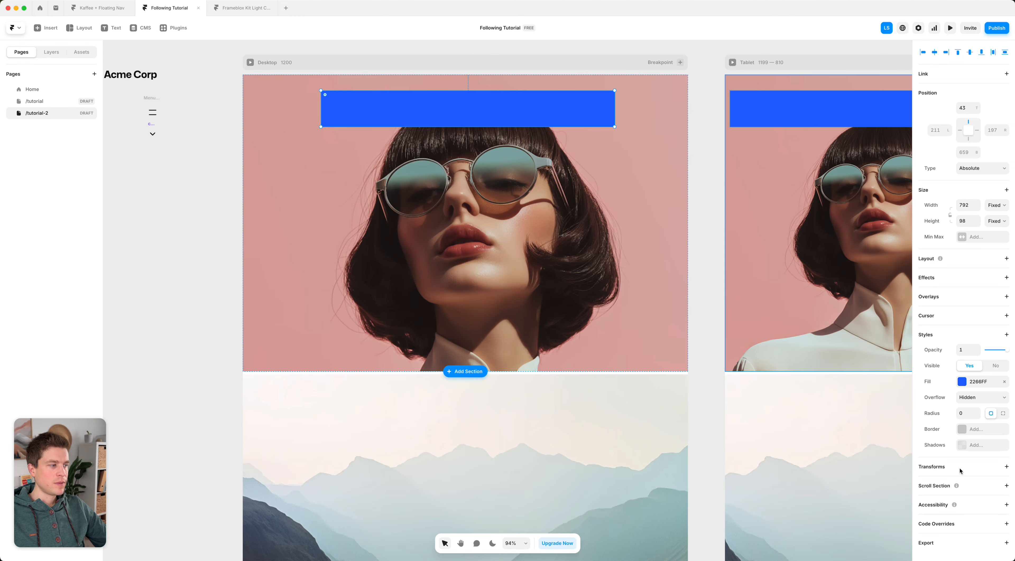
{"action": "left_click", "coordinate": [958, 382]}
{"action": "left_click_drag", "start_coordinate": [867, 422], "coordinate": [747, 393]}
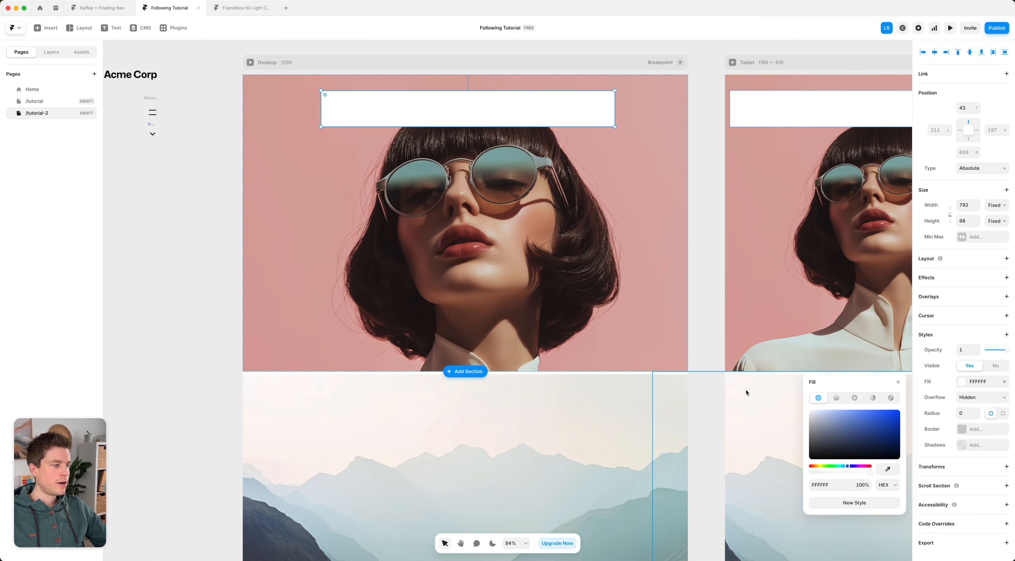
{"action": "left_click", "coordinate": [861, 485]}
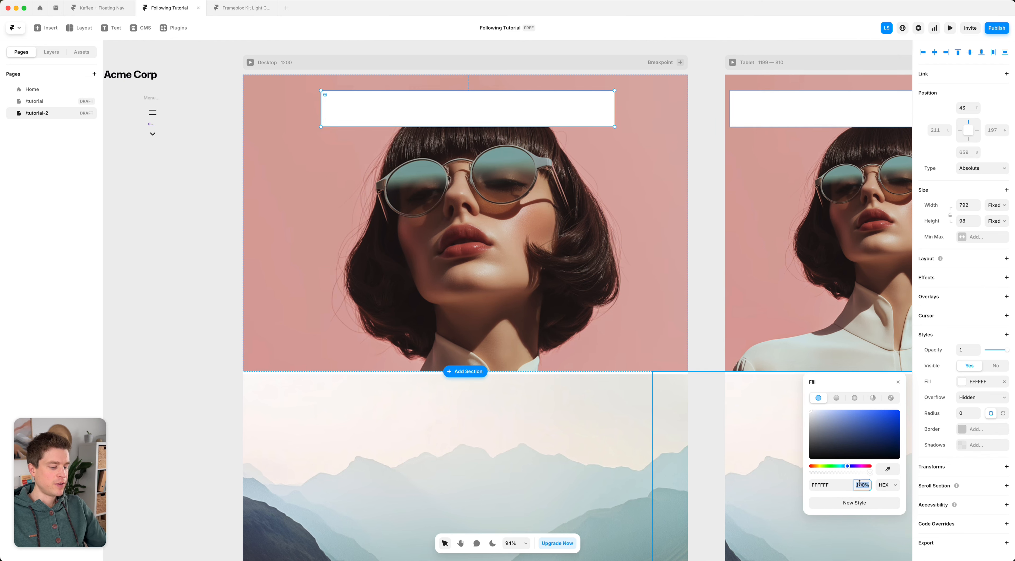
{"action": "type", "text": "60"}
{"action": "key", "text": "Return"}
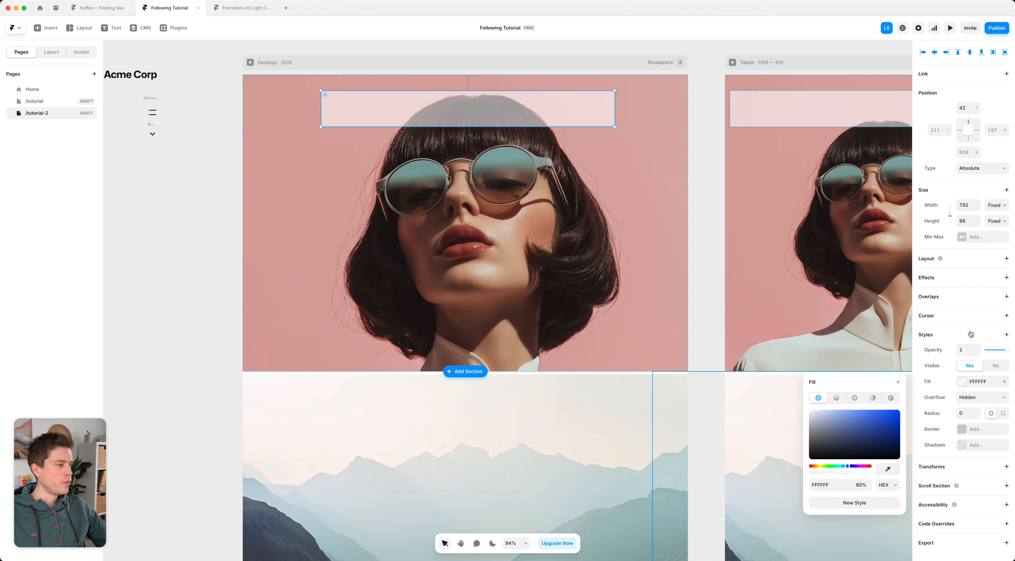
Add a background blur of 30 to the new frame
{"action": "left_click", "coordinate": [970, 335]}
{"action": "mouse_move", "coordinate": [945, 381]}
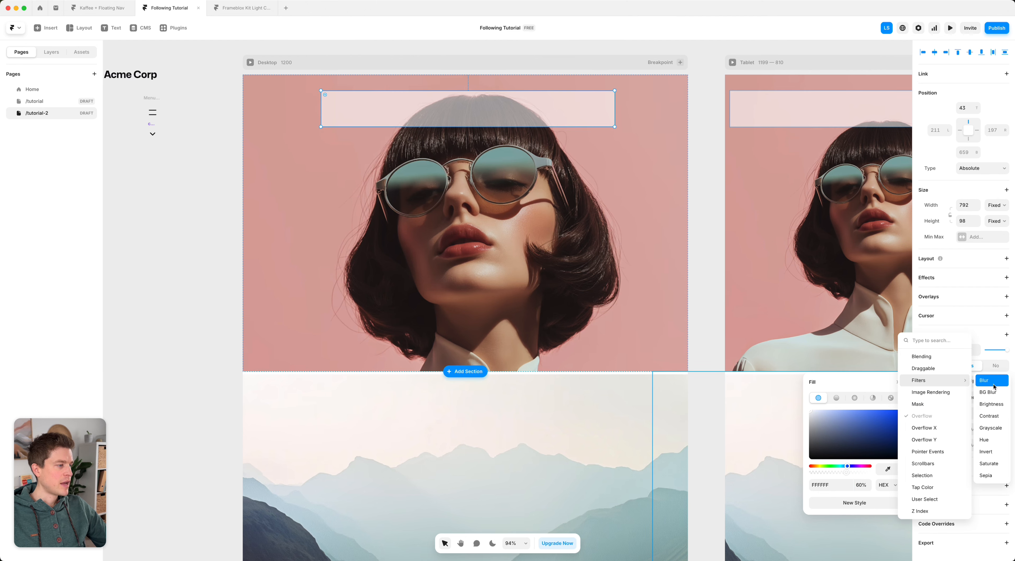
{"action": "left_click", "coordinate": [987, 392]}
{"action": "left_click", "coordinate": [967, 461]}
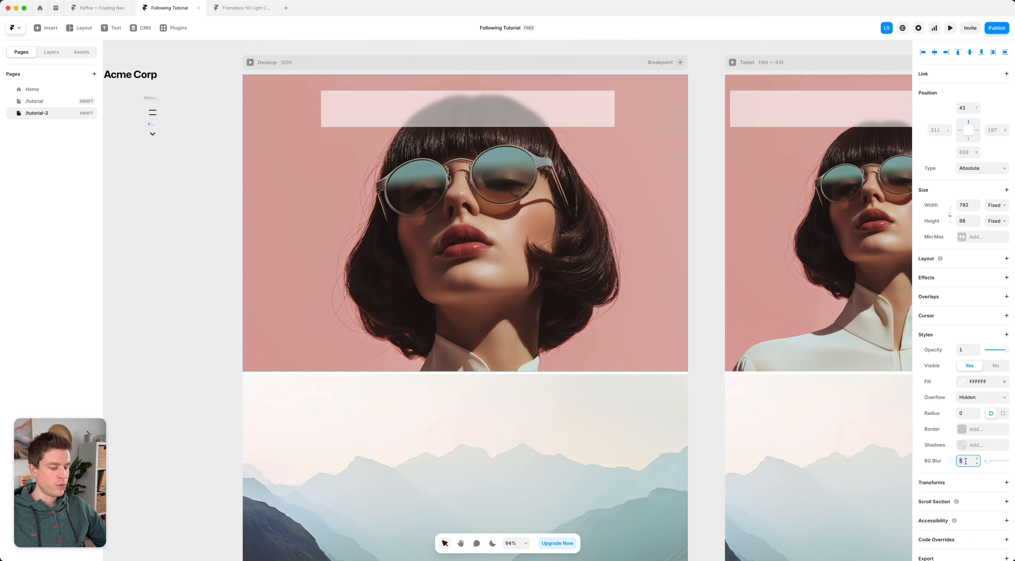
{"action": "type", "text": "30"}
{"action": "key", "text": "Return"}
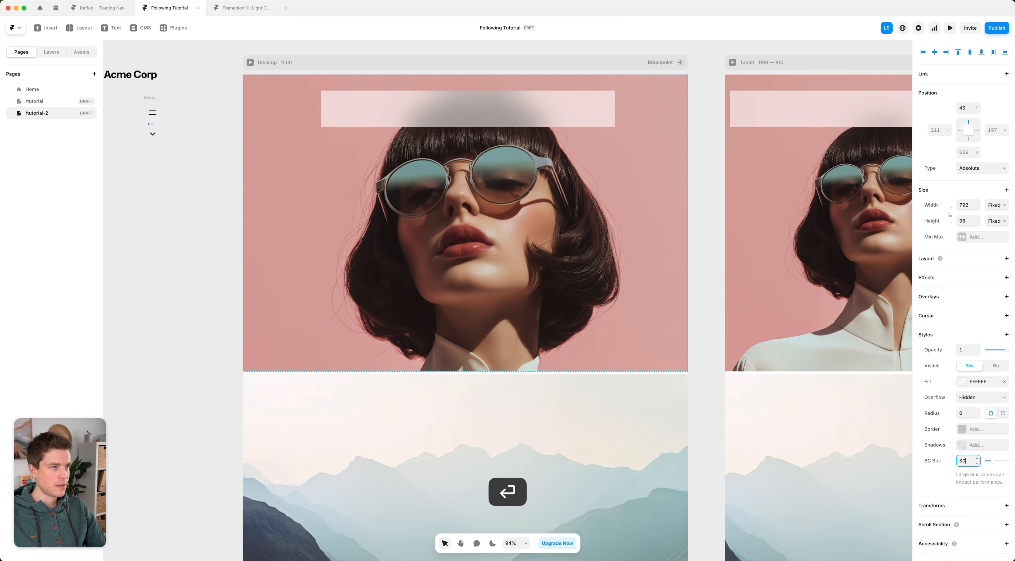
Round the frame's corners into a pill shape with a radius of 60
{"action": "left_click", "coordinate": [976, 412]}
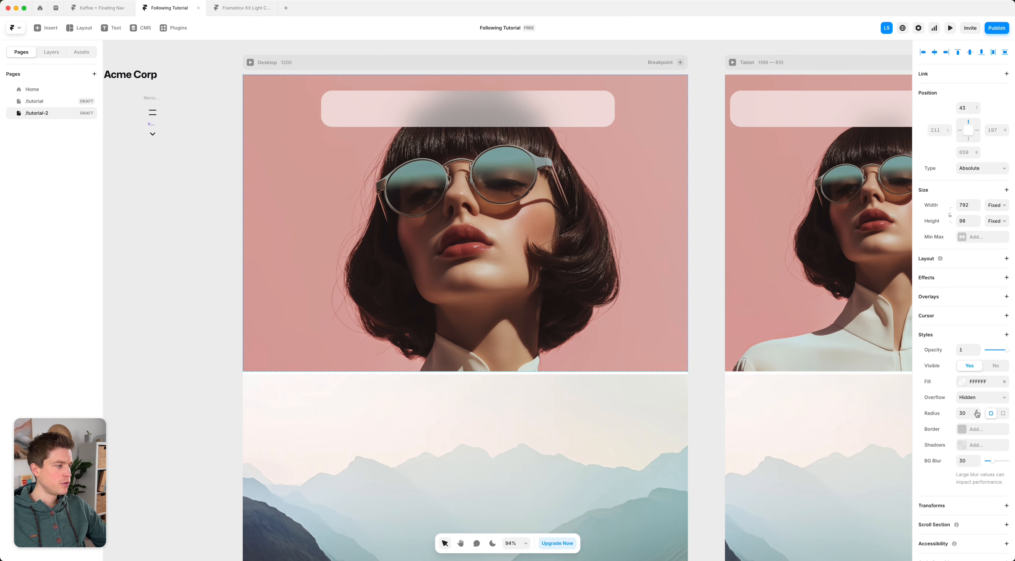
{"action": "left_click", "coordinate": [977, 413]}
{"action": "left_click", "coordinate": [978, 412]}
{"action": "left_click", "coordinate": [977, 412]}
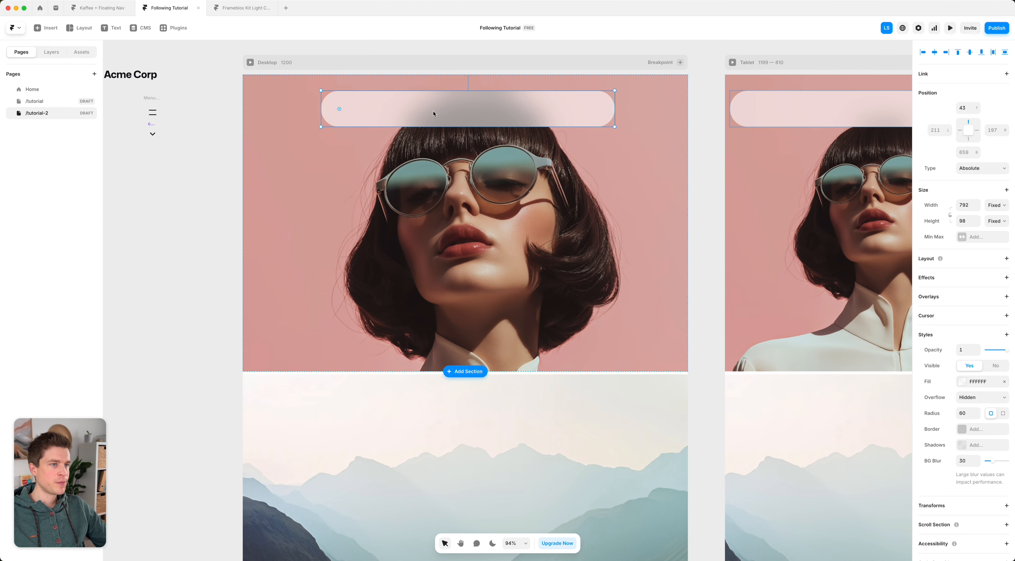
{"action": "scroll", "coordinate": [434, 114], "scroll_direction": "down", "scroll_amount": 3}
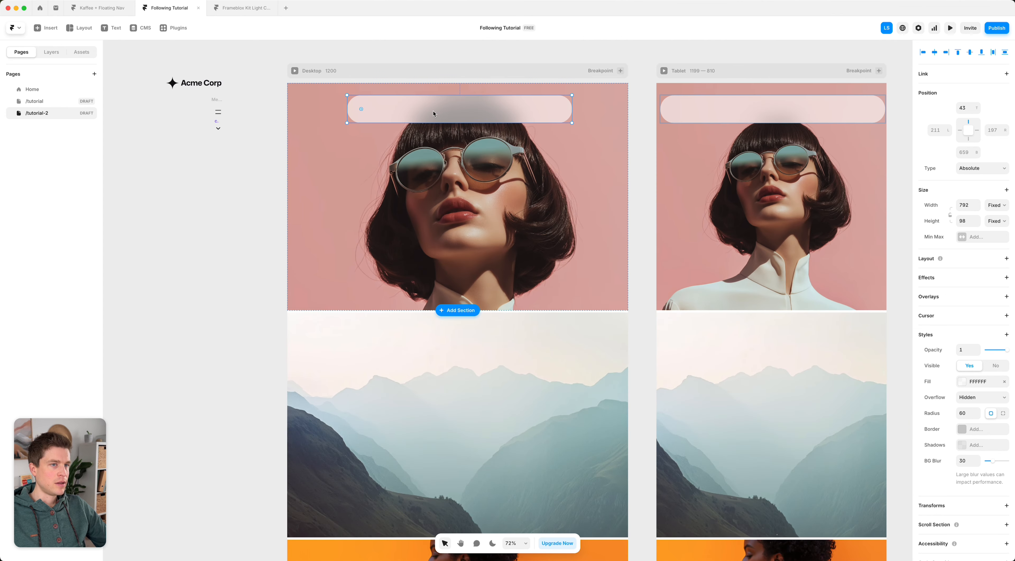
Add a solid border of width 1 to the pill-shaped frame and make its colour white
{"action": "left_click", "coordinate": [959, 429]}
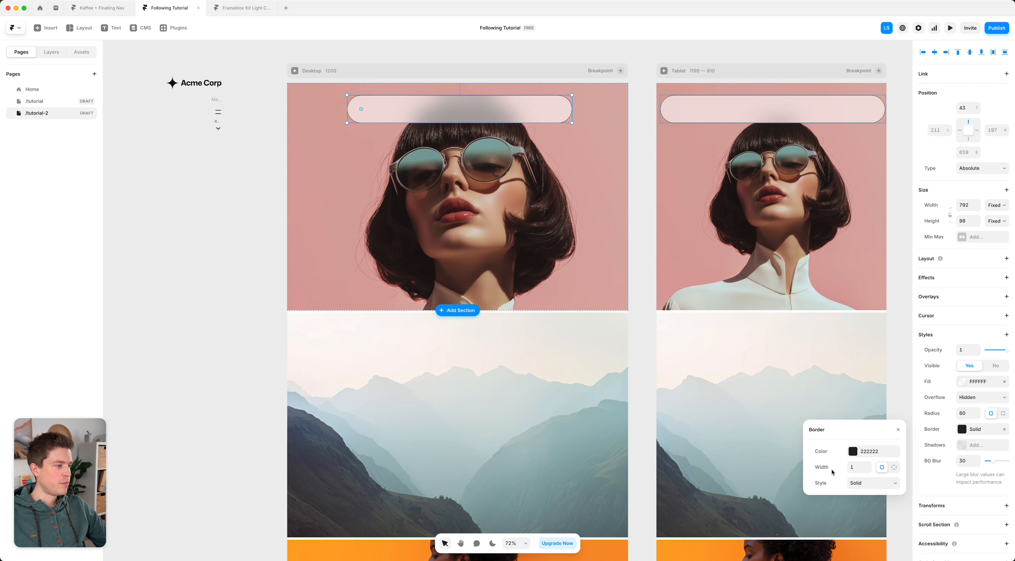
{"action": "left_click", "coordinate": [858, 454]}
{"action": "left_click_drag", "start_coordinate": [840, 471], "coordinate": [807, 447]}
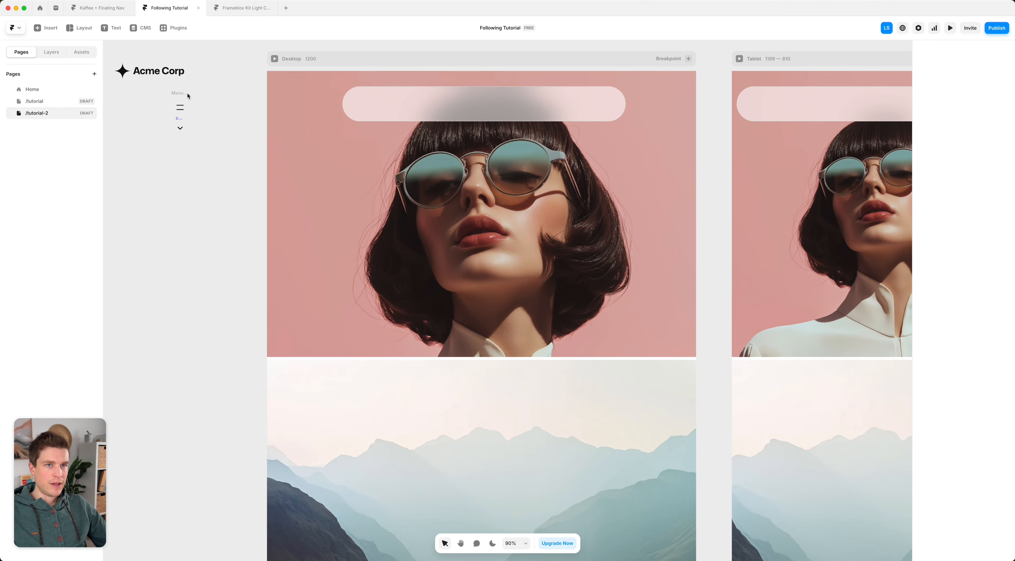
Place copies of the Acme Corp logo and the menu icon side by side inside the bar, leaving the originals outside the page
{"action": "left_click", "coordinate": [166, 76]}
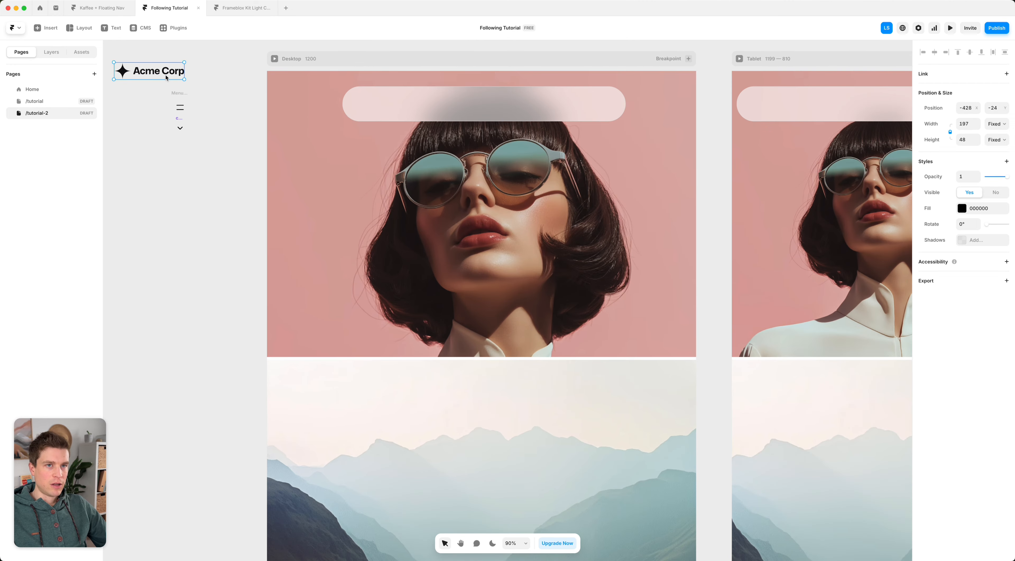
{"action": "left_click_drag", "start_coordinate": [166, 76], "coordinate": [407, 109]}
{"action": "left_click_drag", "start_coordinate": [182, 93], "coordinate": [443, 91]}
{"action": "left_click", "coordinate": [506, 110]}
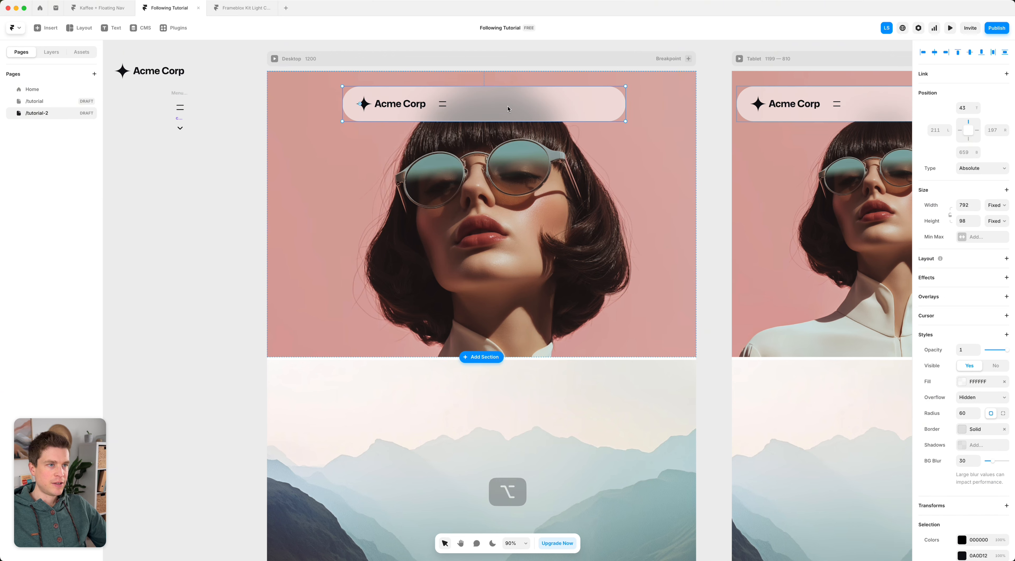
Add a row of four text links beside the menu icon in the bar: "Services", "Work", "Testimonials" and a second "Testimonials"
{"action": "key", "text": "t"}
{"action": "left_click", "coordinate": [474, 108]}
{"action": "type", "text": "Services"}
{"action": "key", "text": "Escape"}
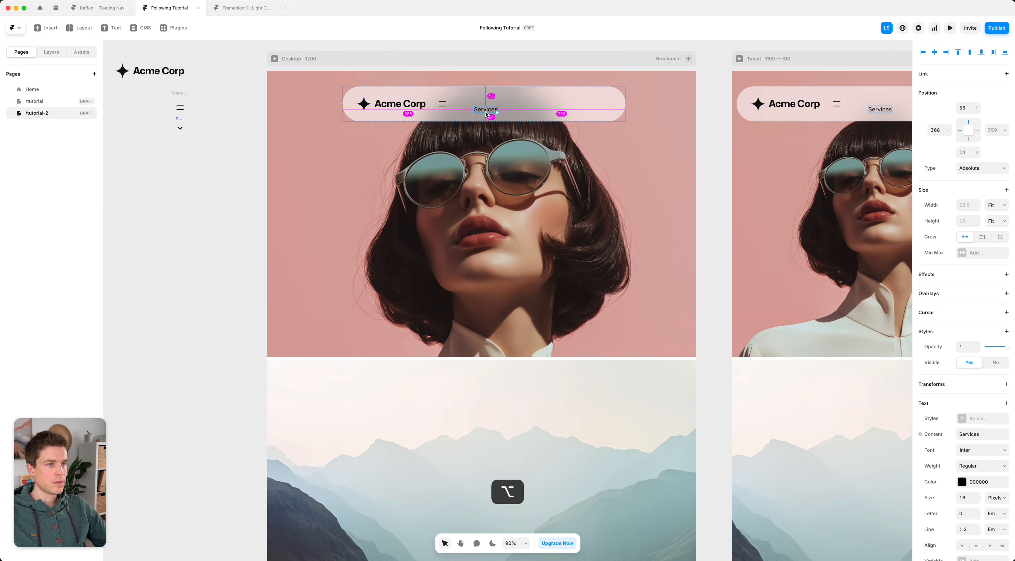
{"action": "double_click", "coordinate": [519, 108]}
{"action": "type", "text": "Work"}
{"action": "left_click_drag", "start_coordinate": [486, 109], "coordinate": [591, 109]}
{"action": "key", "text": "Escape"}
{"action": "type", "text": "Testimonials"}
{"action": "key", "text": "Escape"}
{"action": "double_click", "coordinate": [591, 109]}
{"action": "type", "text": "About"}
Show the page's layer tree and turn the bar frame into a horizontal, centred stack
{"action": "left_click", "coordinate": [443, 95]}
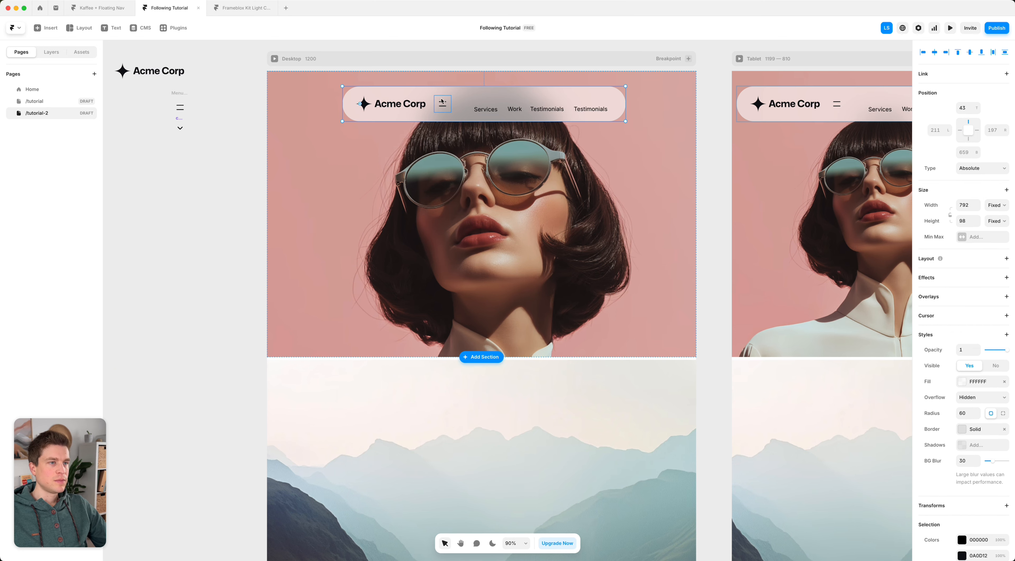
{"action": "left_click", "coordinate": [51, 55]}
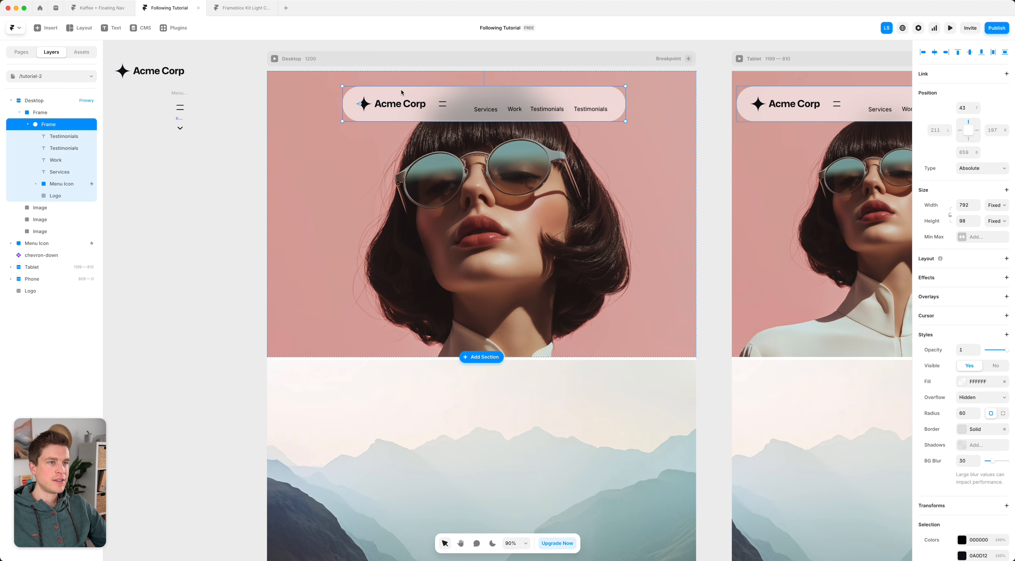
{"action": "left_click", "coordinate": [971, 259]}
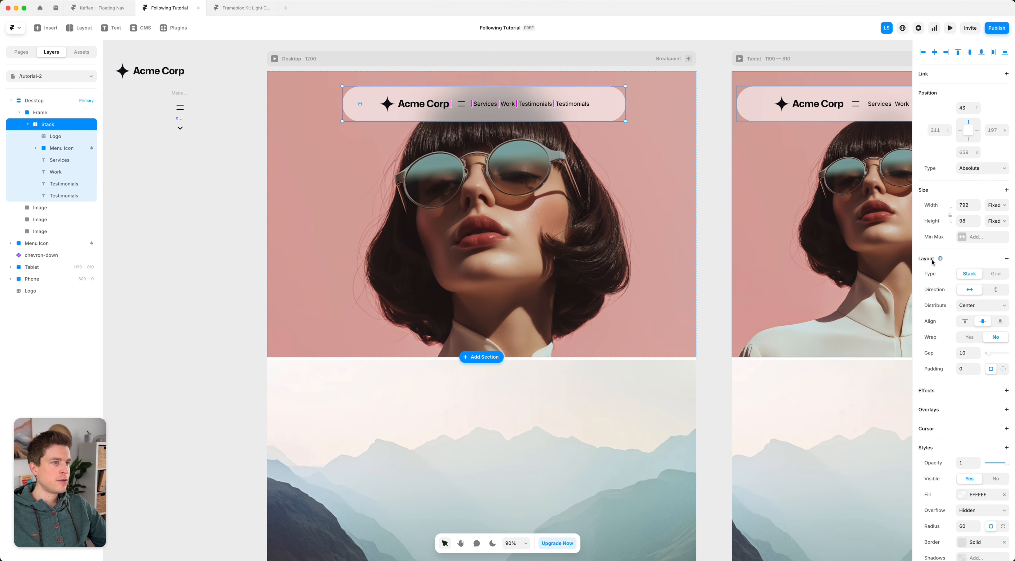
Wrap the logo and the menu icon in their own stack and make it fit its content
{"action": "left_click", "coordinate": [411, 108]}
{"action": "left_click", "coordinate": [465, 101], "text": "shift"}
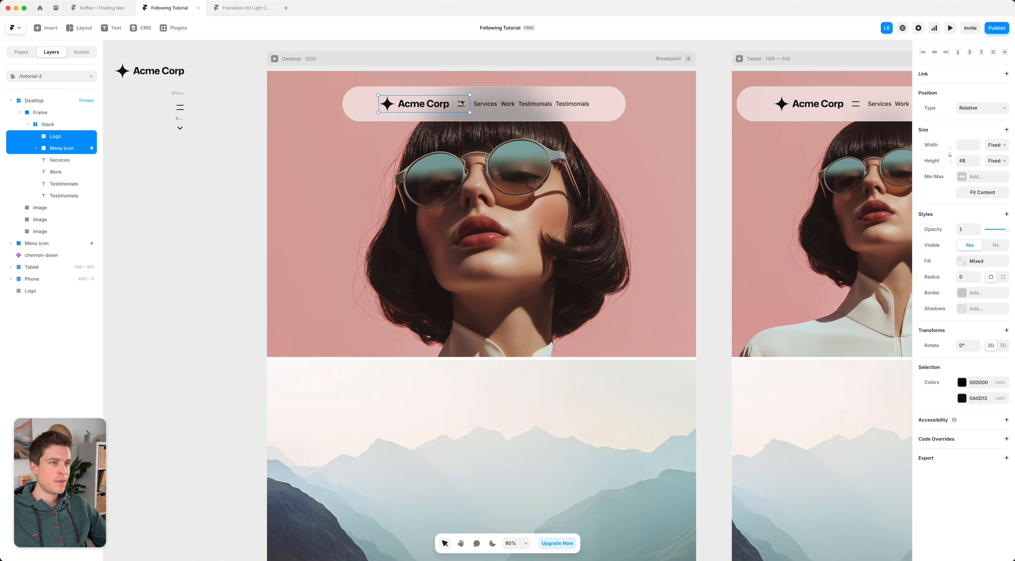
{"action": "key", "text": "super+Return"}
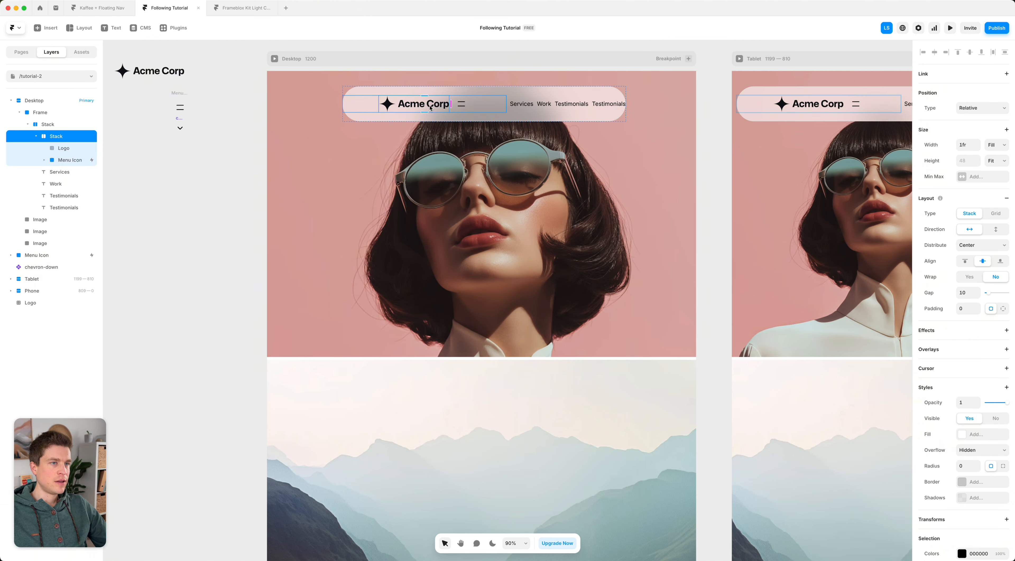
{"action": "key", "text": "alt+shift+f"}
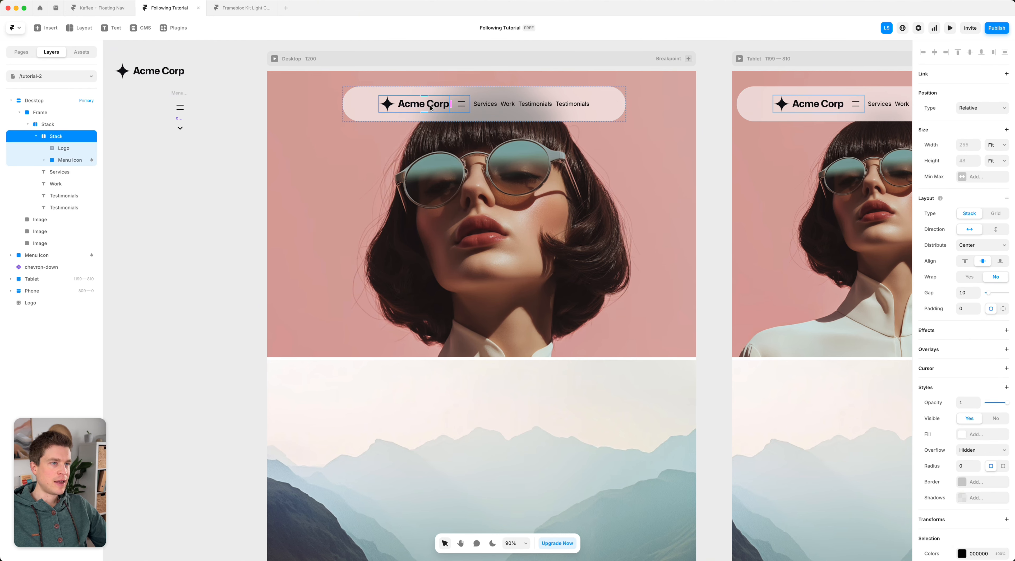
Wrap the four text links in their own horizontal stack and make it fit its content
{"action": "left_click", "coordinate": [480, 105]}
{"action": "left_click", "coordinate": [508, 104], "text": "shift"}
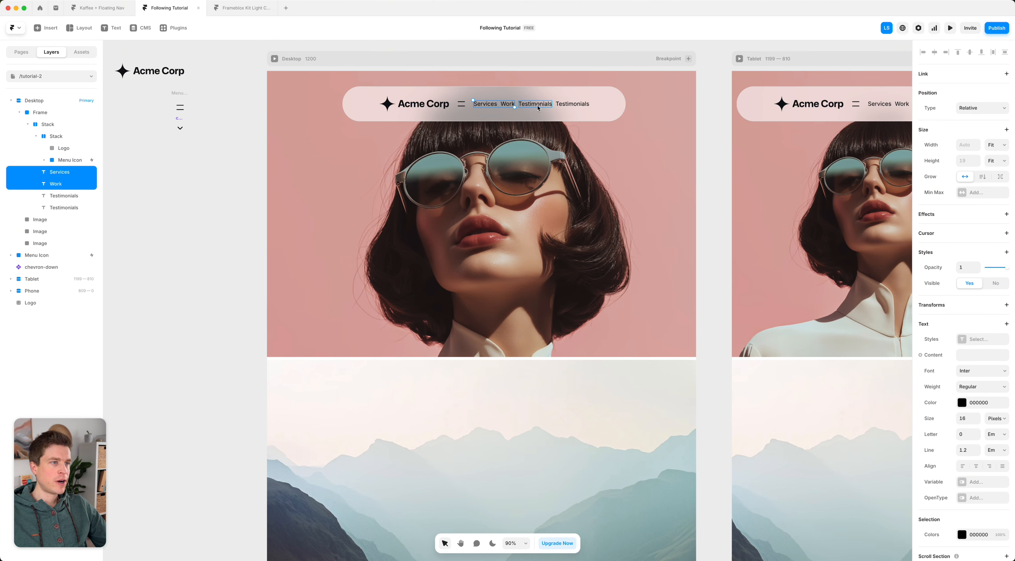
{"action": "left_click", "coordinate": [538, 106], "text": "shift"}
{"action": "left_click", "coordinate": [563, 105], "text": "shift"}
{"action": "key", "text": "super+Return"}
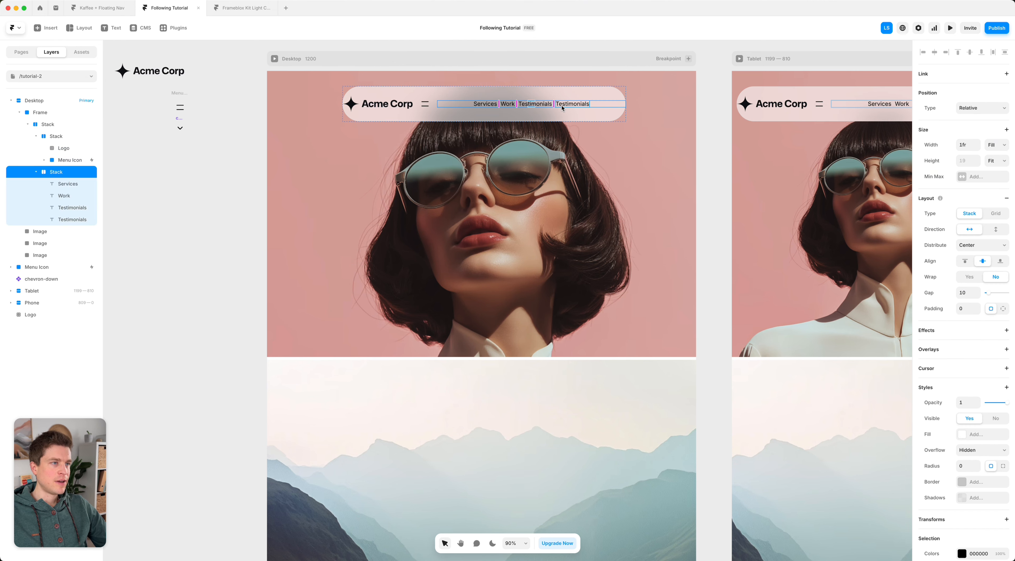
{"action": "key", "text": "super+z"}
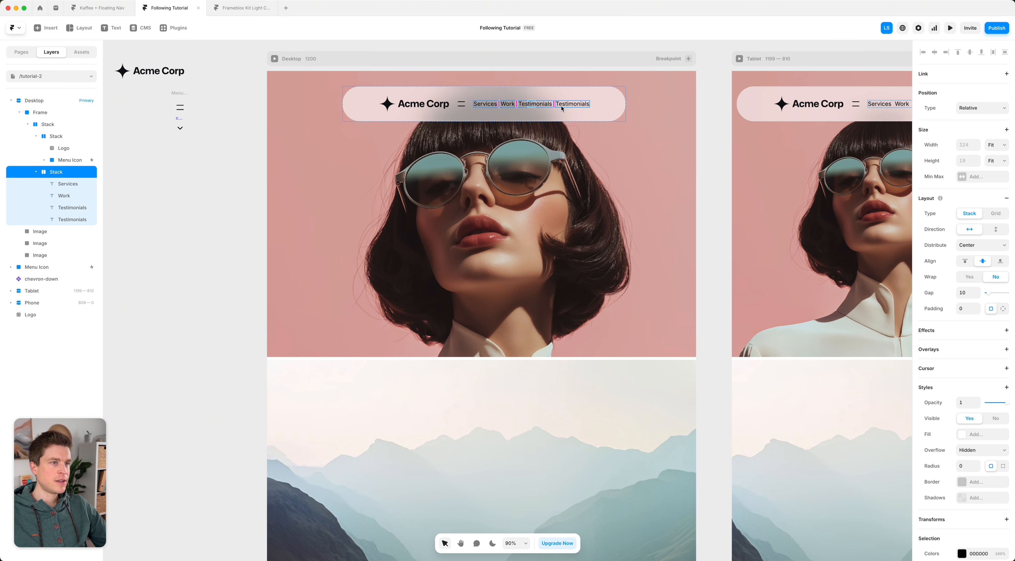
Make the whole bar fit its content and set its padding to 16 at top and bottom and 32 at the sides
{"action": "left_click", "coordinate": [356, 102]}
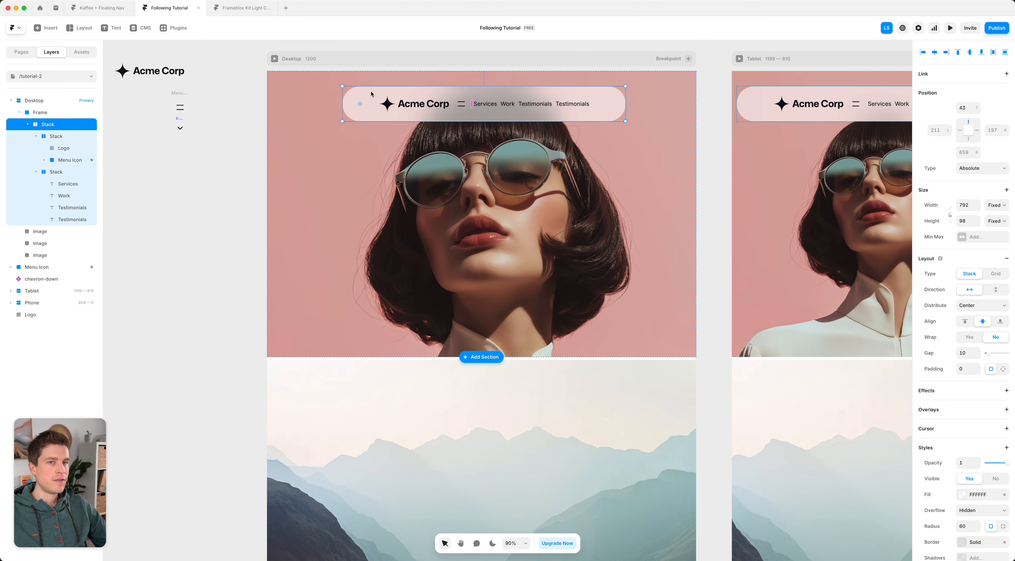
{"action": "key", "text": "alt+super+f"}
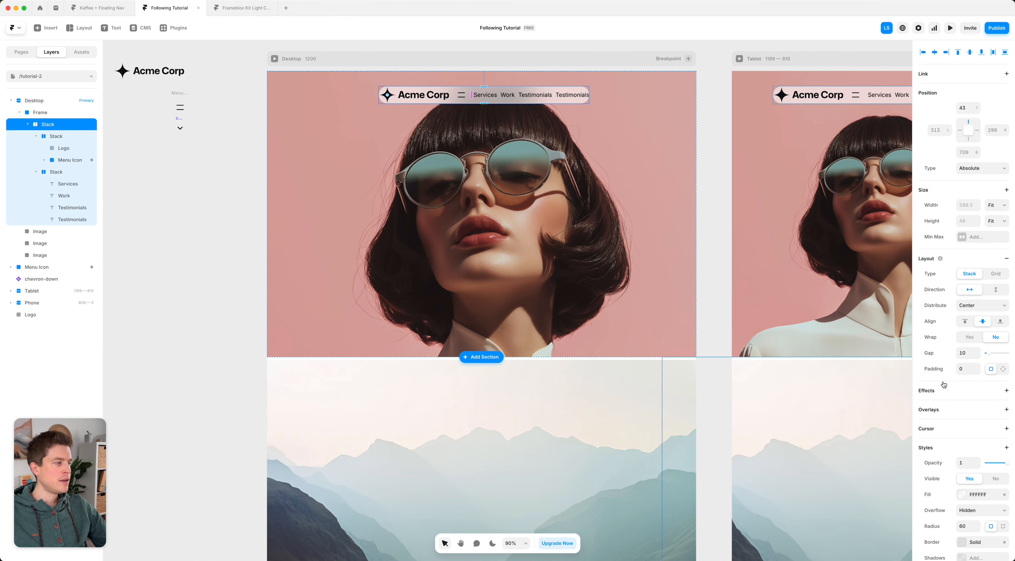
{"action": "left_click", "coordinate": [999, 372]}
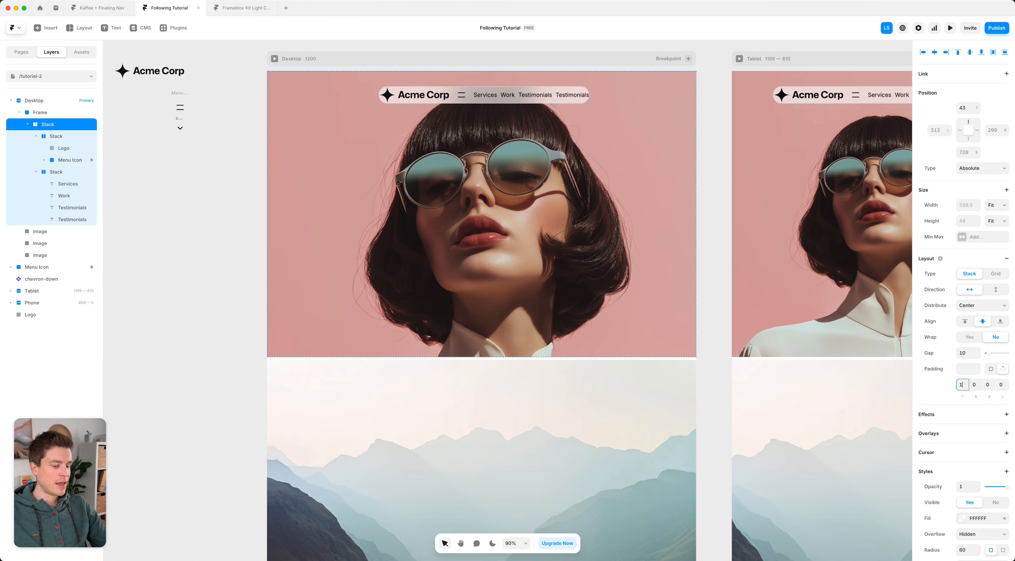
{"action": "type", "text": "16"}
{"action": "key", "text": "Tab"}
{"action": "type", "text": "32"}
{"action": "key", "text": "Tab"}
{"action": "type", "text": "16"}
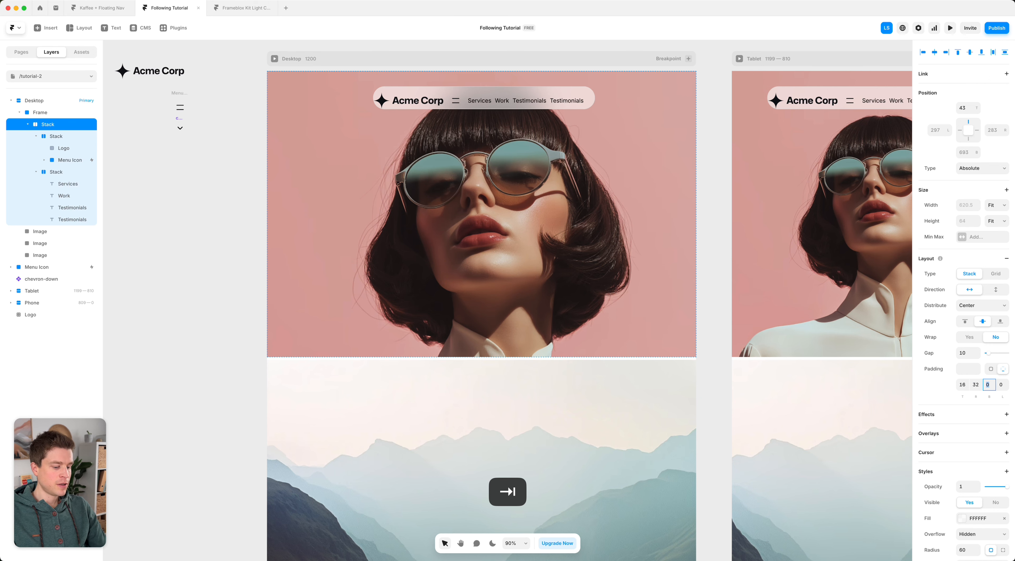
{"action": "key", "text": "Tab"}
{"action": "type", "text": "32"}
{"action": "key", "text": "Return"}
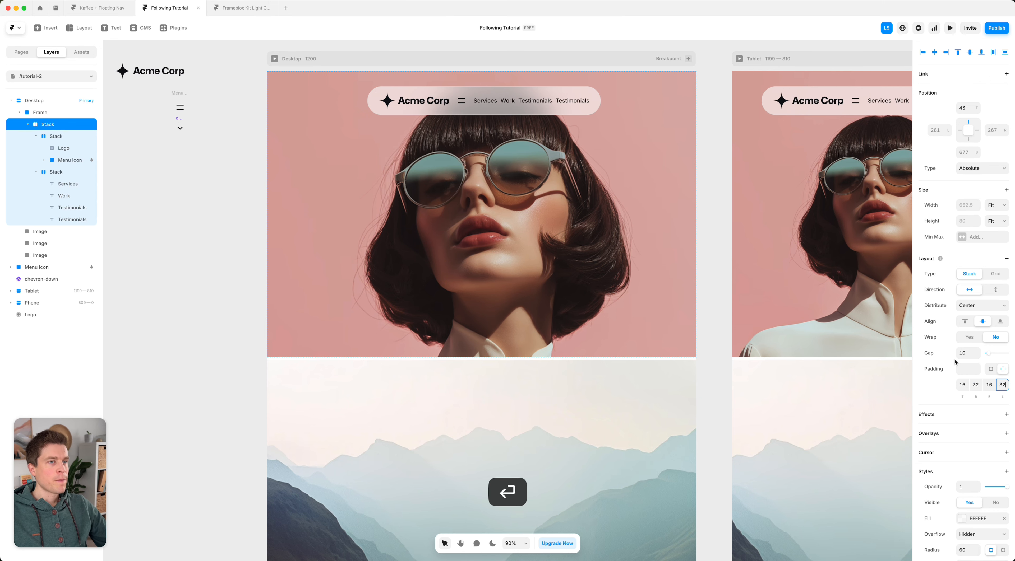
Widen the bar's spacing, with a gap of 24 between the text links, and hide the menu icon beside the logo
{"action": "left_click_drag", "start_coordinate": [470, 106], "coordinate": [510, 101]}
{"action": "left_click", "coordinate": [506, 104]}
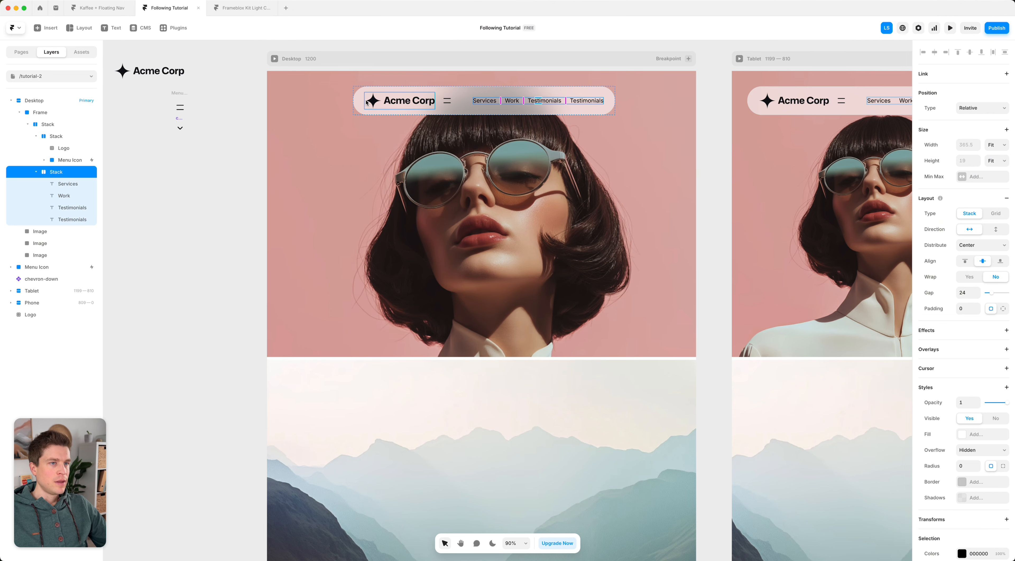
{"action": "left_click", "coordinate": [447, 100]}
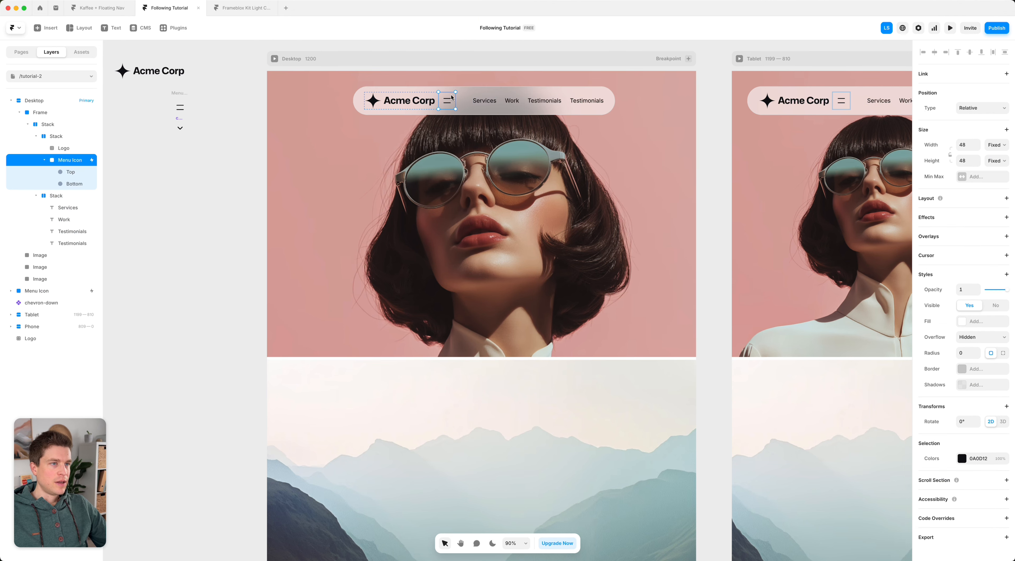
{"action": "left_click", "coordinate": [996, 307]}
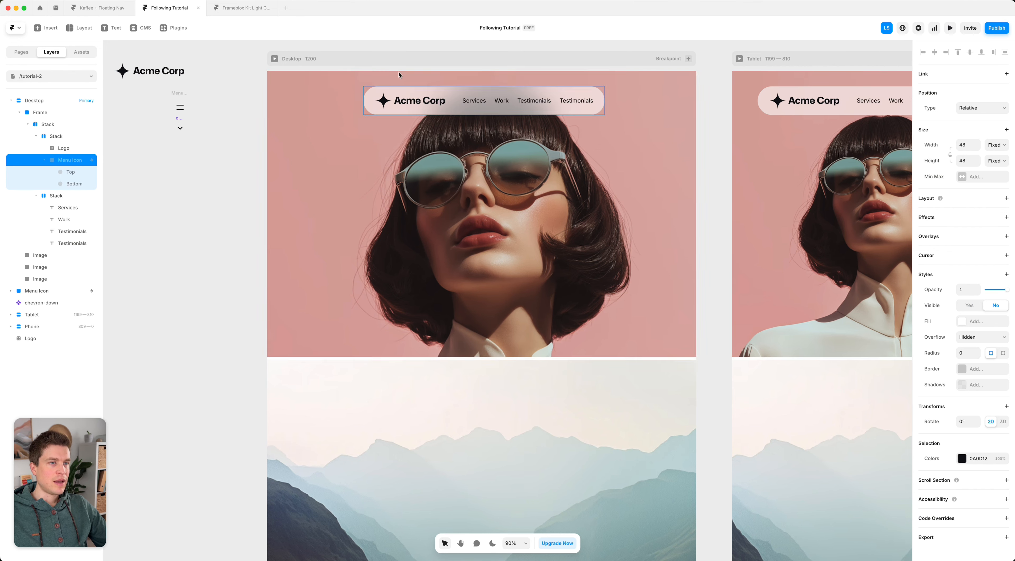
Rename the navigation bar's outer stack as Nav
{"action": "left_click", "coordinate": [379, 97]}
{"action": "double_click", "coordinate": [48, 124]}
{"action": "type", "text": "Nav"}
{"action": "key", "text": "Return"}
Rename the two inner stacks as Logo + Menu Icon and Links
{"action": "left_click", "coordinate": [57, 137]}
{"action": "double_click", "coordinate": [58, 137]}
{"action": "type", "text": "L"}
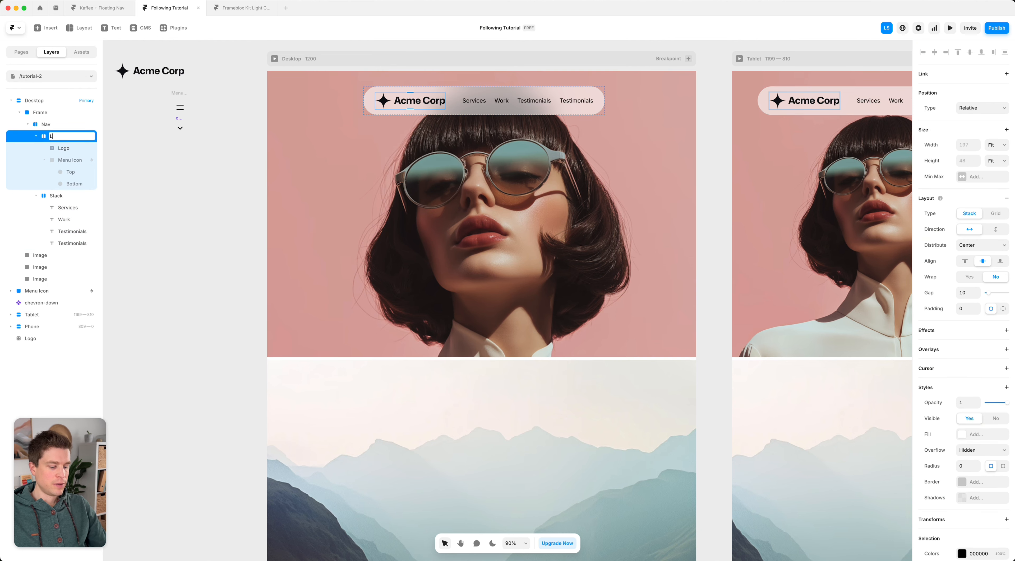
{"action": "type", "text": "ogo + Menu Icon"}
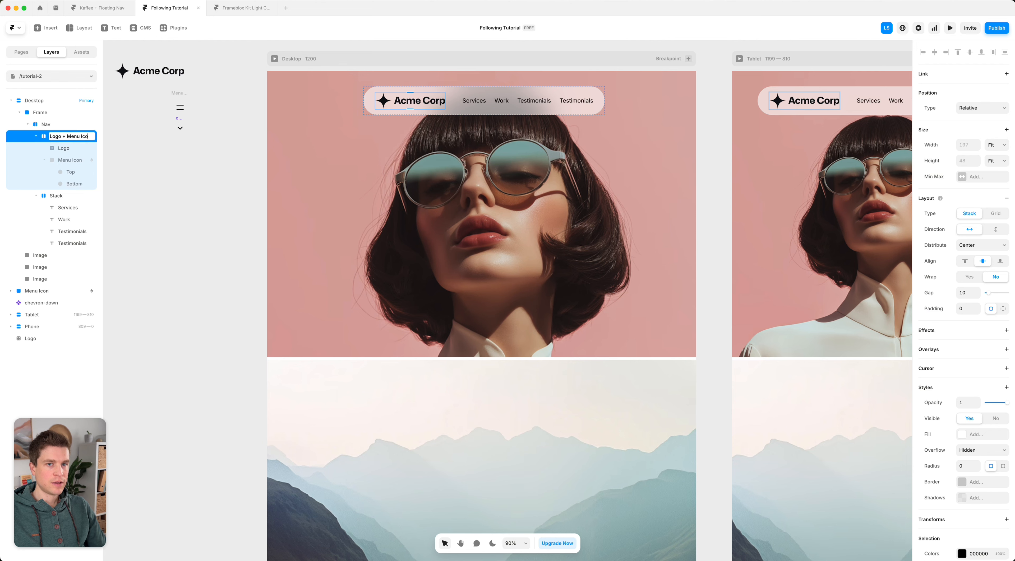
{"action": "key", "text": "Return"}
{"action": "double_click", "coordinate": [59, 199]}
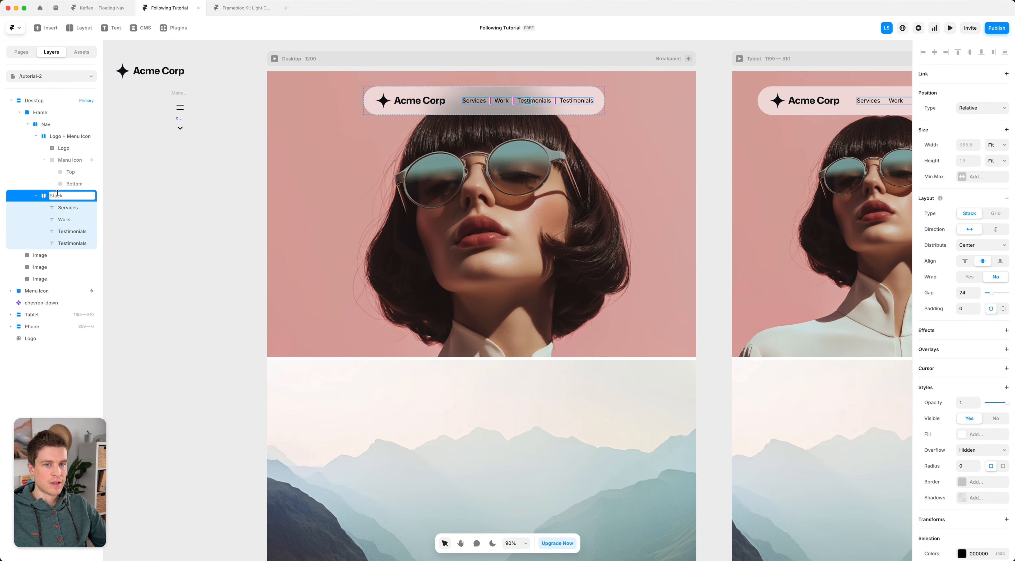
{"action": "type", "text": "Links"}
{"action": "key", "text": "Return"}
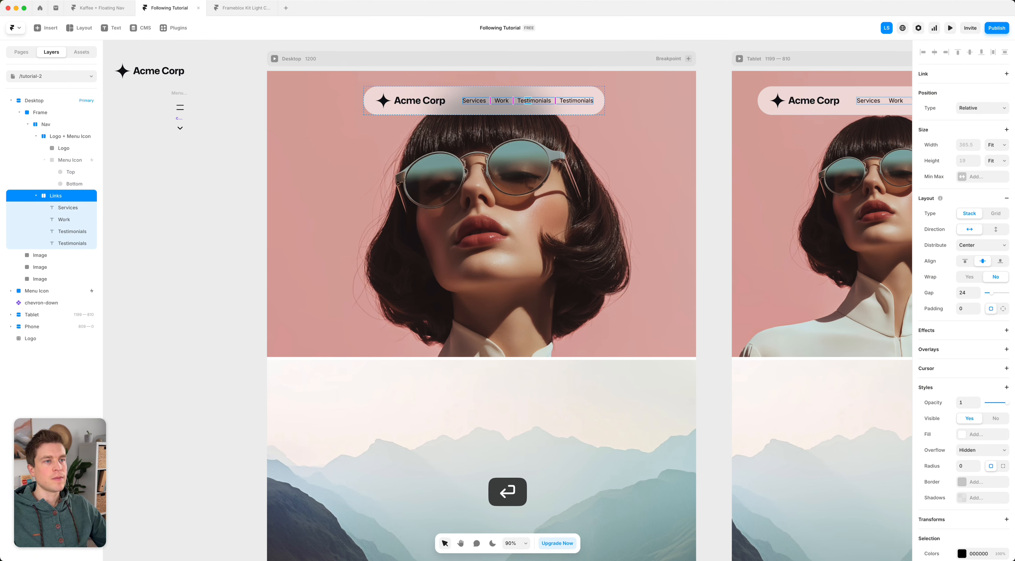
Move the Nav stack out of its parent frame so it sits directly under the Desktop breakpoint, above the images
{"action": "left_click", "coordinate": [60, 126]}
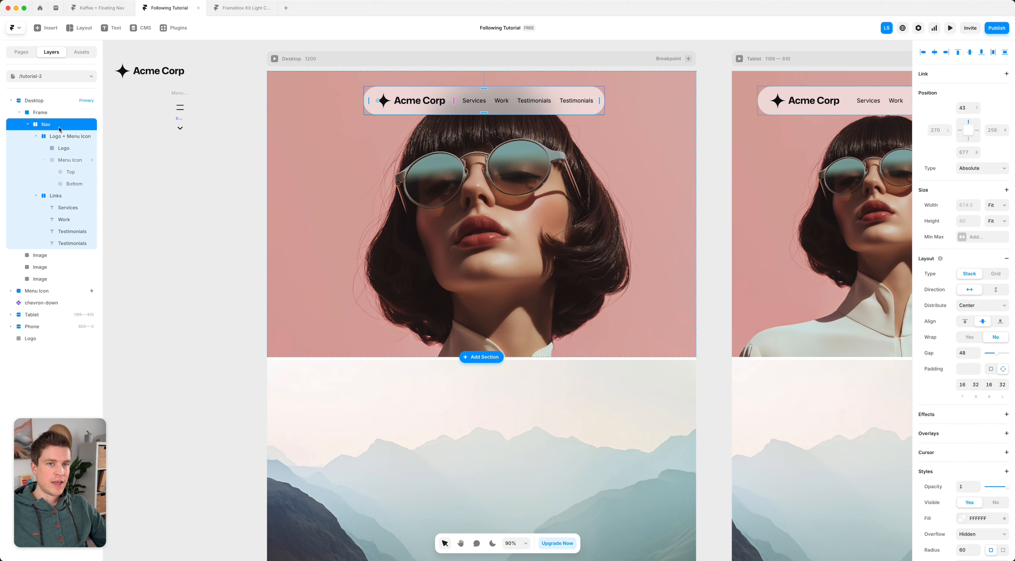
{"action": "left_click", "coordinate": [29, 125]}
{"action": "left_click_drag", "start_coordinate": [46, 129], "coordinate": [42, 115]}
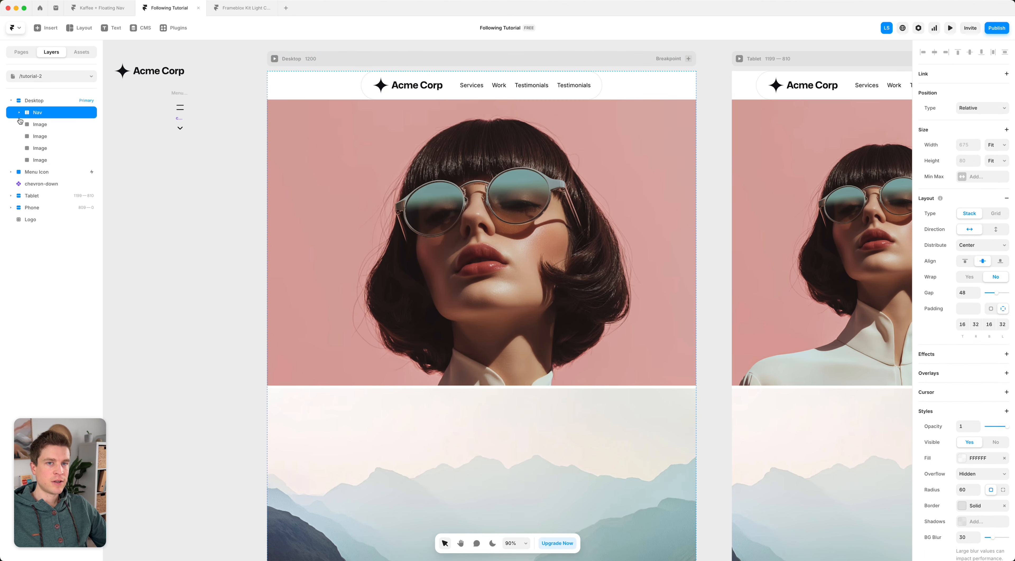
Set the Nav's position type to Fixed with a top offset of 24
{"action": "left_click", "coordinate": [975, 109]}
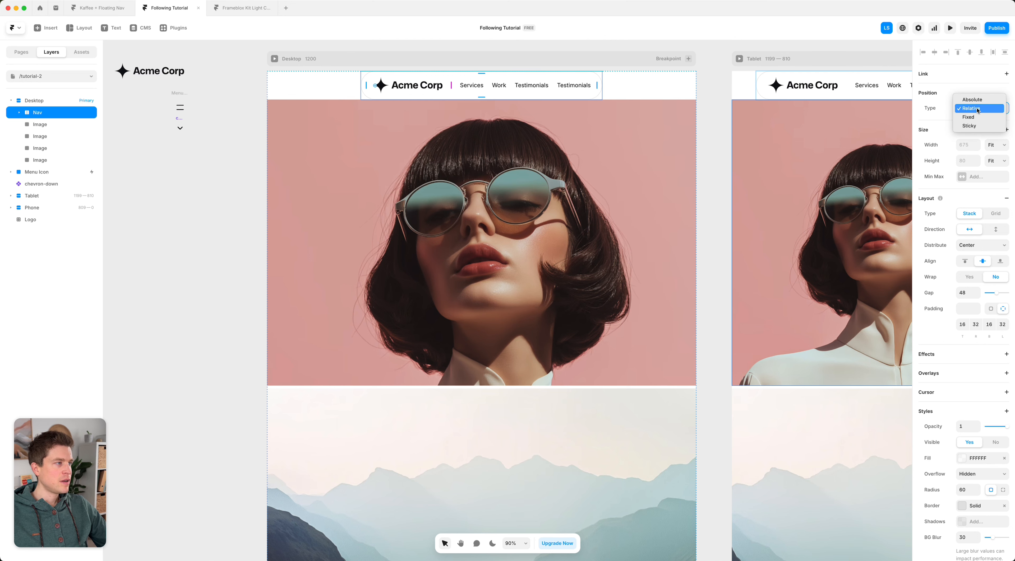
{"action": "left_click", "coordinate": [974, 118]}
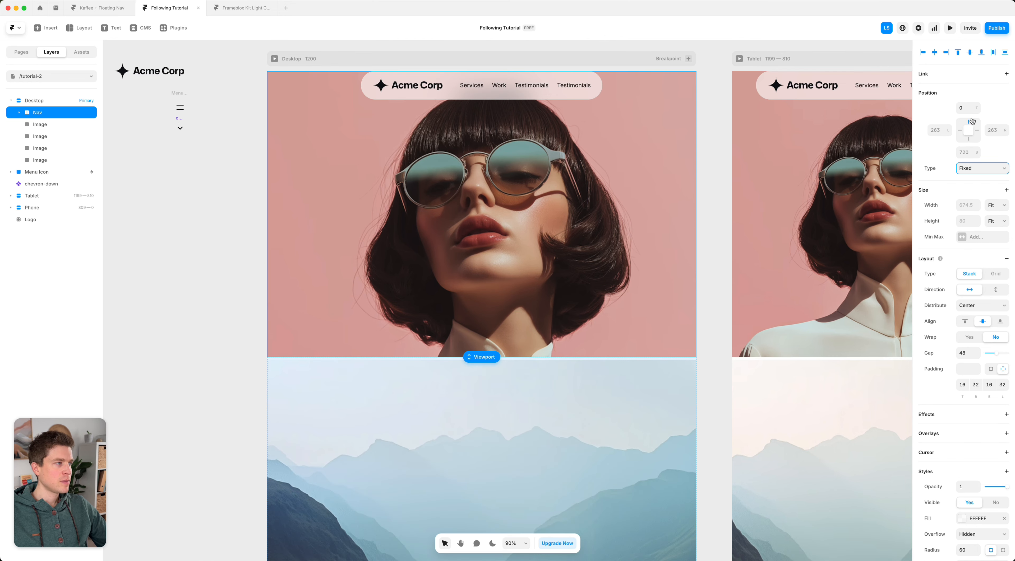
{"action": "left_click", "coordinate": [966, 108]}
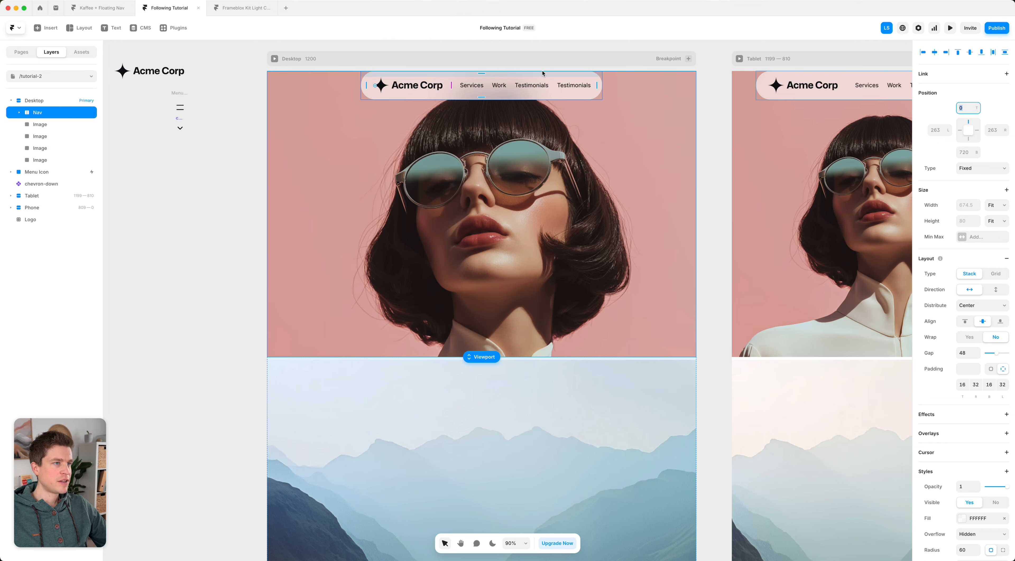
{"action": "type", "text": "24"}
{"action": "key", "text": "Return"}
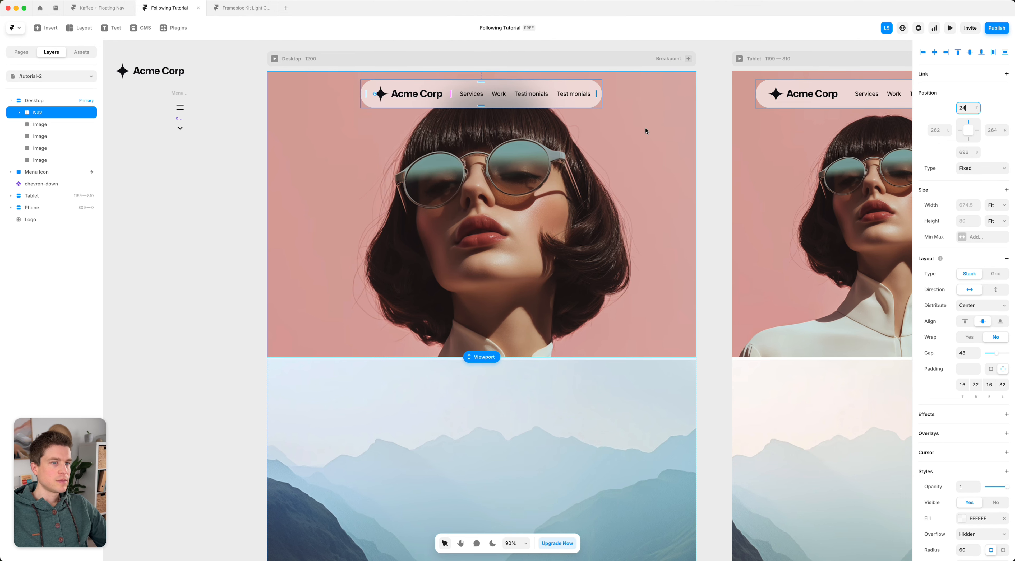
Preview the Desktop page and scroll through it to check how the floating bar behaves, and return to the canvas
{"action": "left_click", "coordinate": [274, 59]}
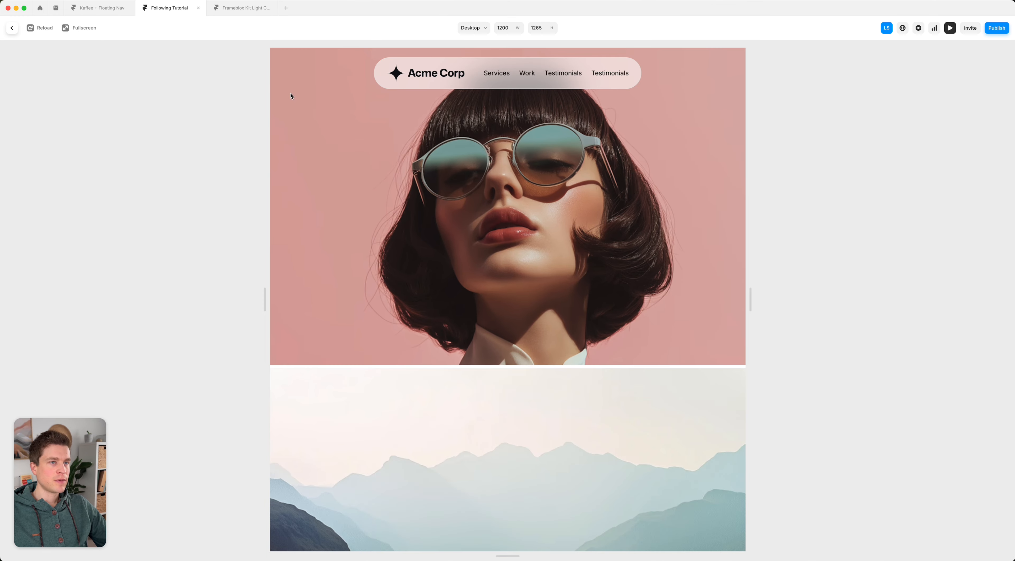
{"action": "scroll", "coordinate": [477, 196], "scroll_direction": "down", "scroll_amount": 15}
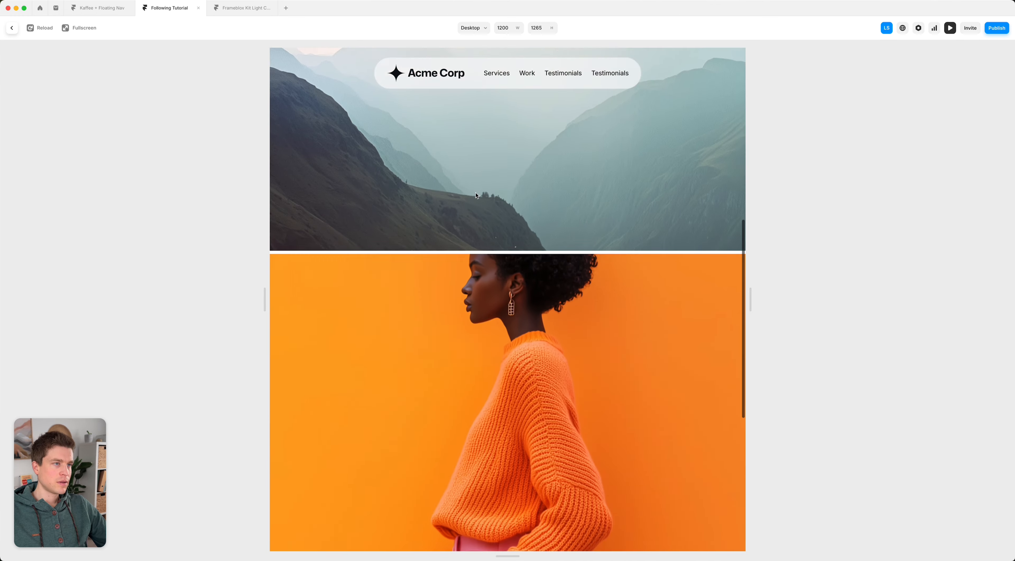
{"action": "scroll", "coordinate": [475, 193], "scroll_direction": "up", "scroll_amount": 10}
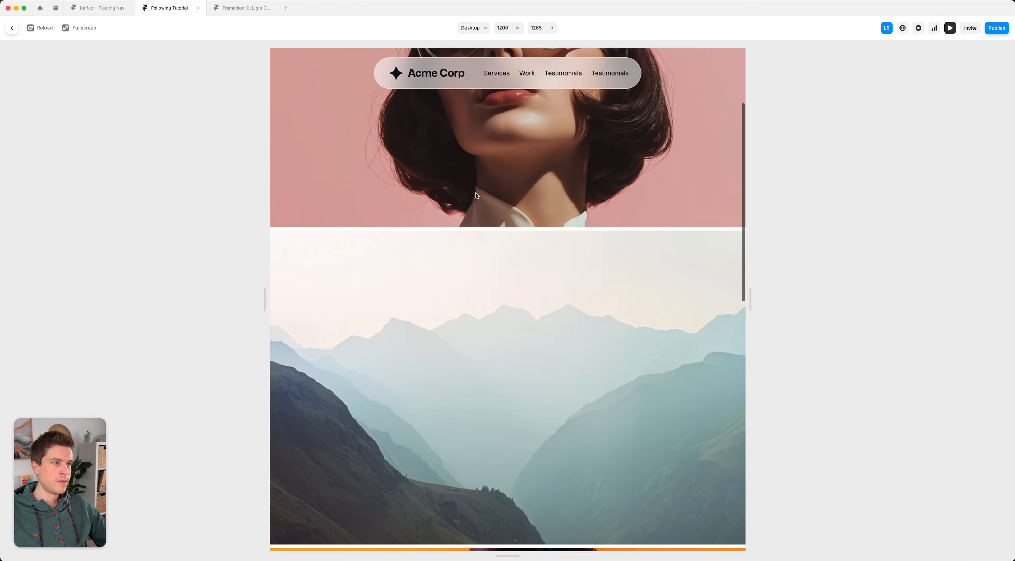
{"action": "left_click", "coordinate": [12, 28]}
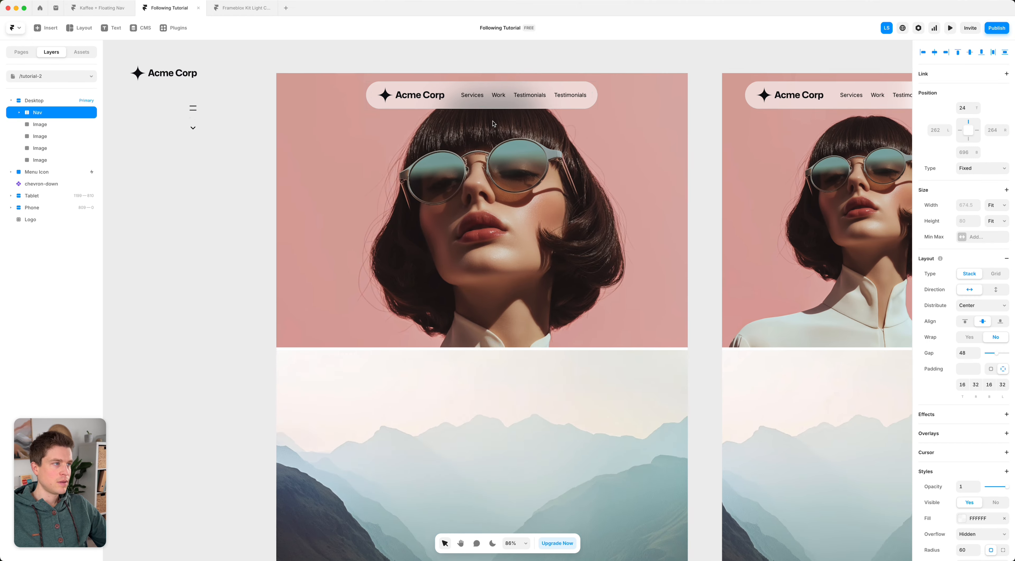
Convert the Nav into a component and delete its Tablet variant
{"action": "scroll", "coordinate": [494, 123], "scroll_direction": "right", "scroll_amount": 10}
{"action": "scroll", "coordinate": [493, 123], "scroll_direction": "down", "scroll_amount": 3}
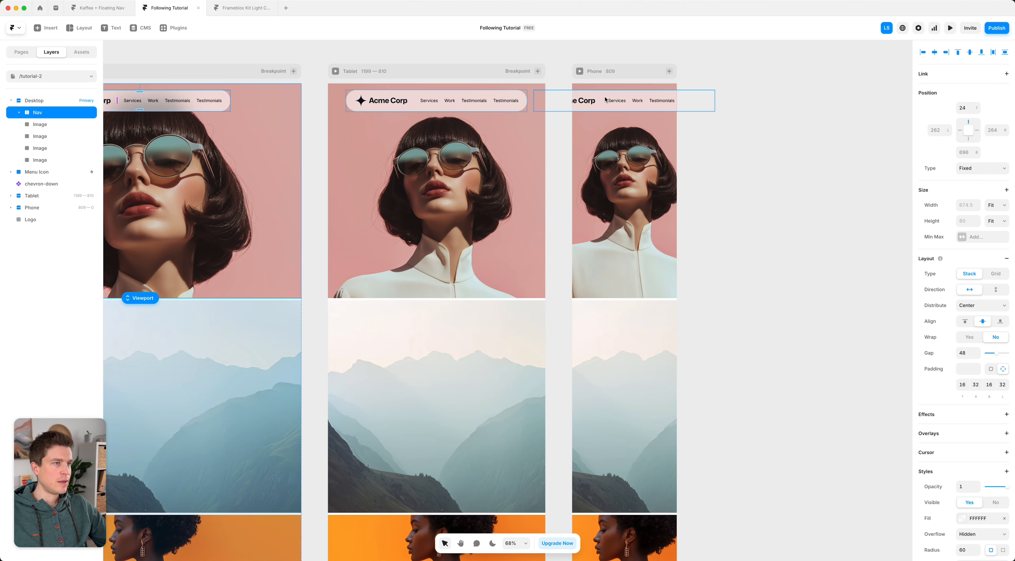
{"action": "scroll", "coordinate": [624, 95], "scroll_direction": "left", "scroll_amount": 3}
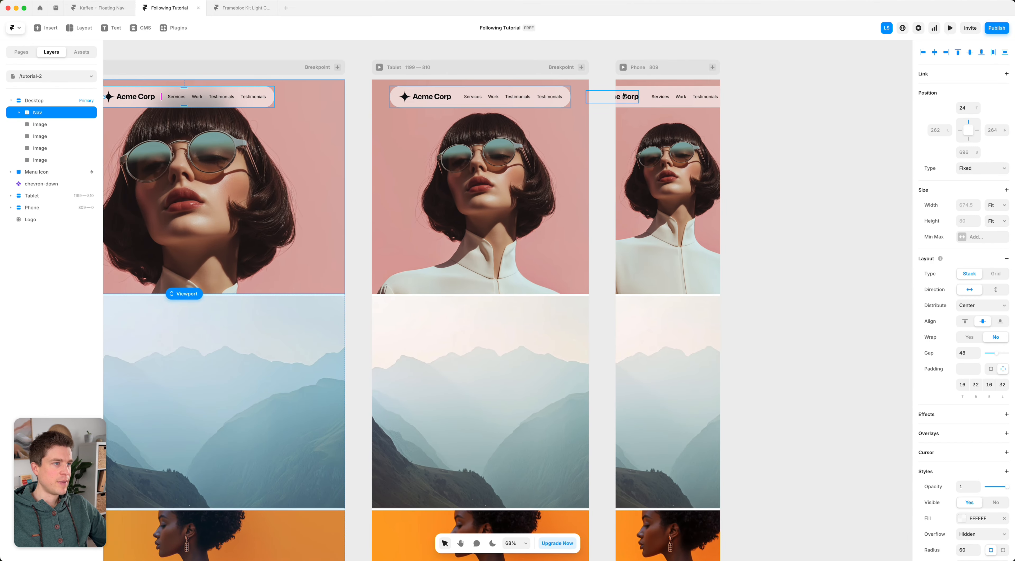
{"action": "scroll", "coordinate": [623, 95], "scroll_direction": "left", "scroll_amount": 10}
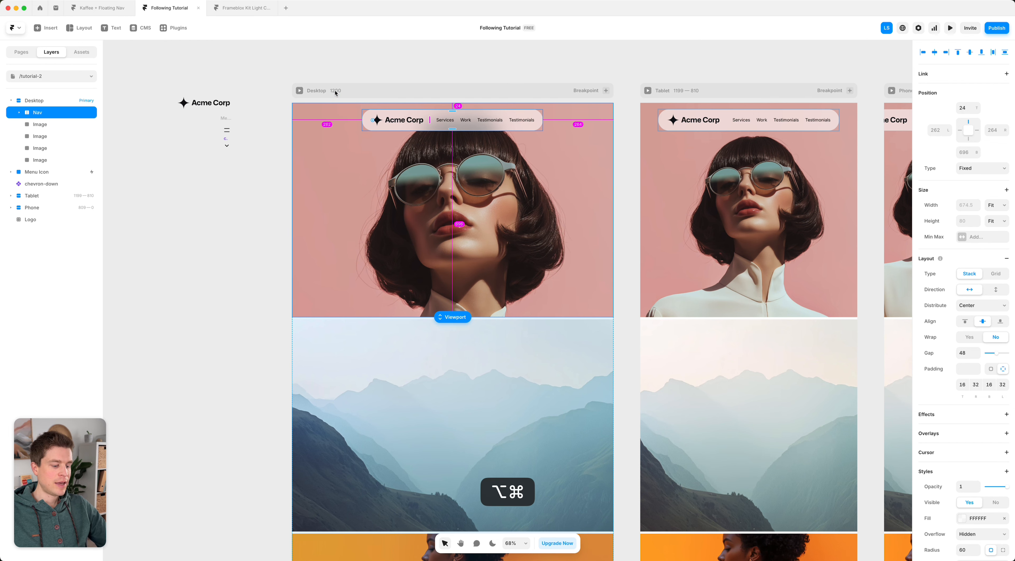
{"action": "key", "text": "alt+super+k"}
{"action": "key", "text": "Return"}
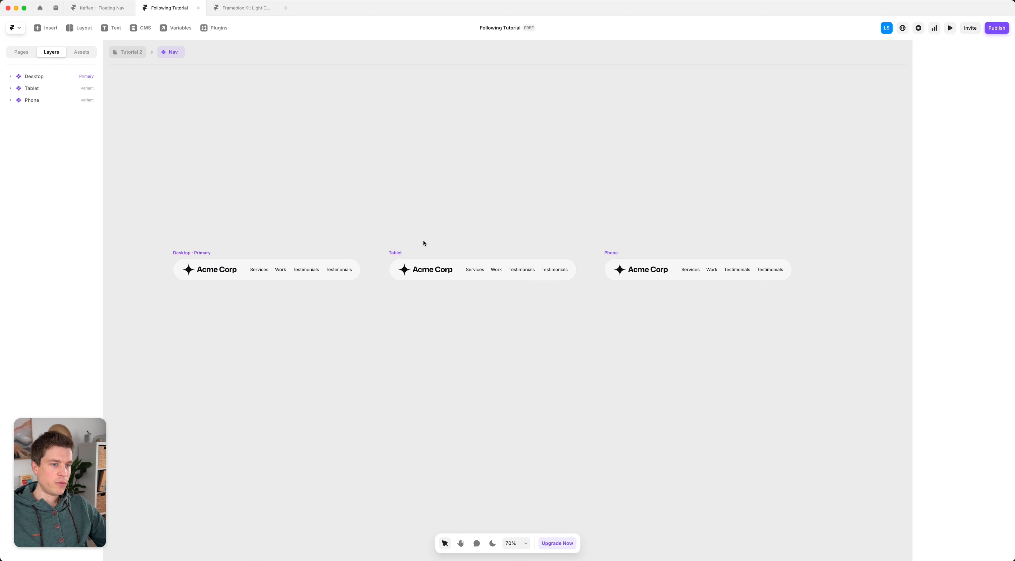
{"action": "left_click", "coordinate": [393, 259]}
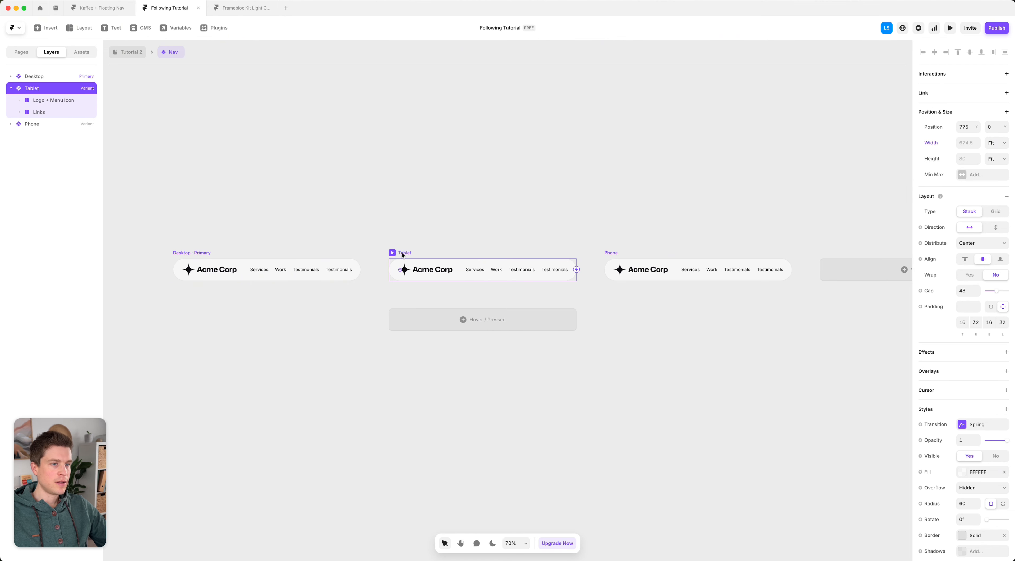
{"action": "key", "text": "Delete"}
Hide the Links stack in the Phone variant
{"action": "left_click", "coordinate": [669, 272]}
{"action": "key", "text": "shift+2"}
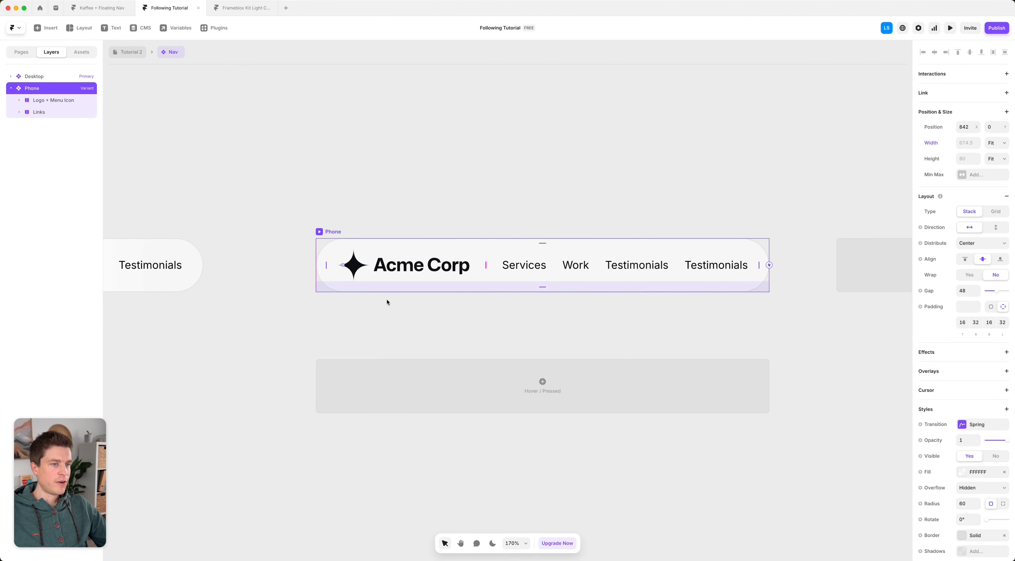
{"action": "left_click", "coordinate": [535, 271], "text": "super"}
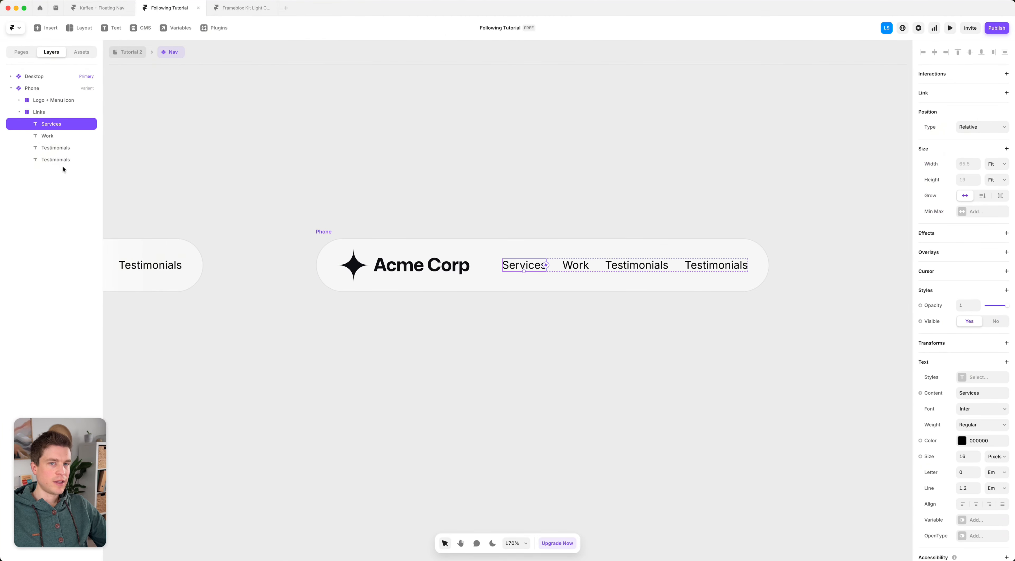
{"action": "left_click", "coordinate": [53, 112]}
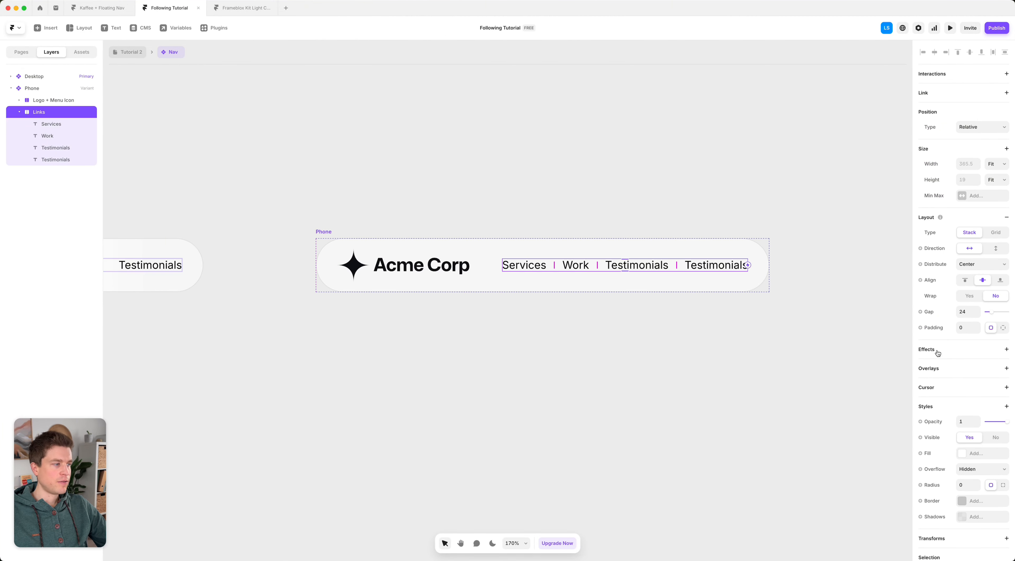
{"action": "left_click", "coordinate": [990, 438]}
Make the menu icon visible in the Phone variant and set the gap between it and the logo to 24
{"action": "left_click", "coordinate": [406, 264], "text": "super"}
{"action": "left_click", "coordinate": [45, 126]}
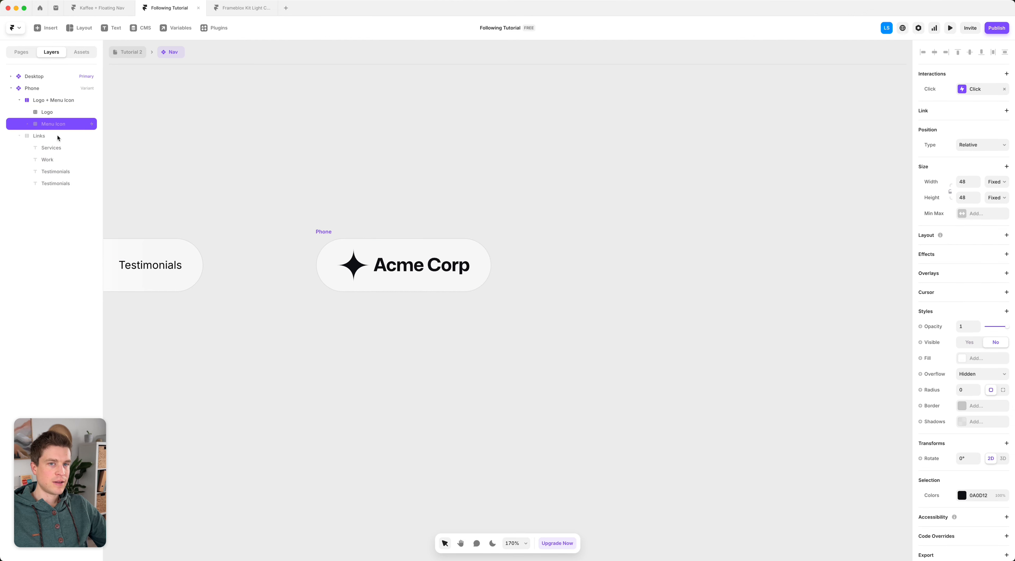
{"action": "left_click", "coordinate": [970, 342]}
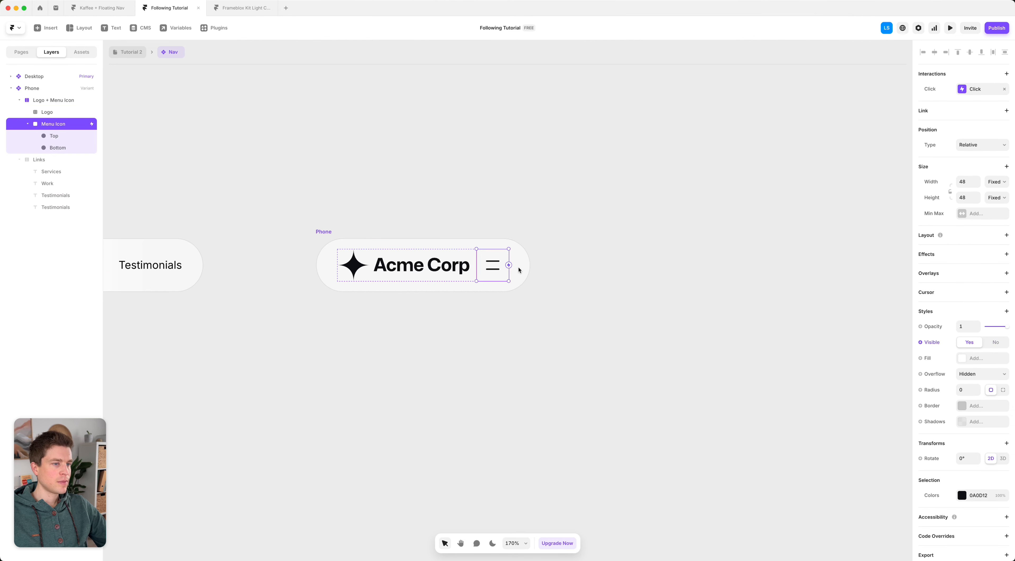
{"action": "left_click", "coordinate": [475, 268]}
{"action": "left_click_drag", "start_coordinate": [474, 268], "coordinate": [482, 266]}
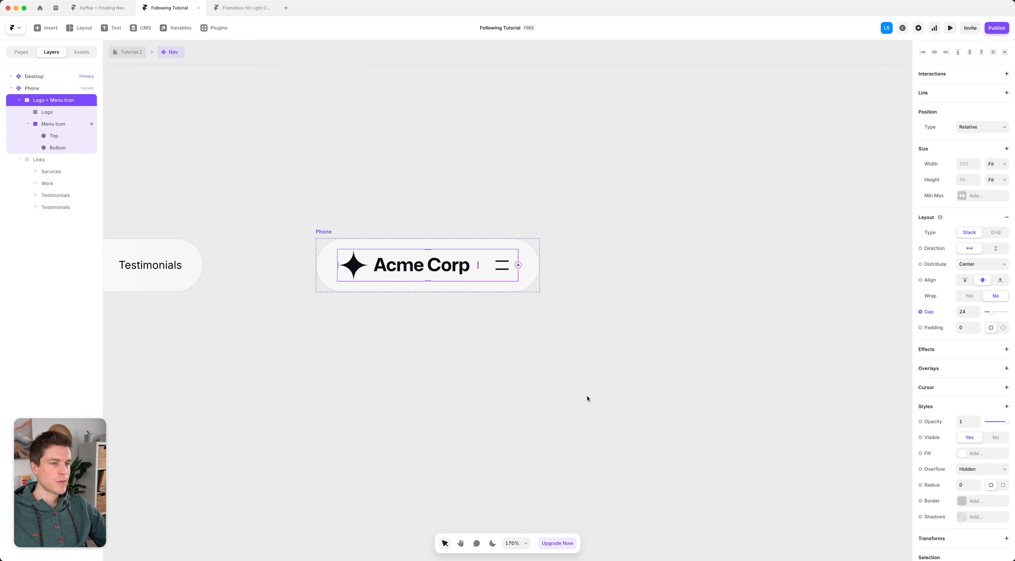
{"action": "left_click", "coordinate": [587, 396]}
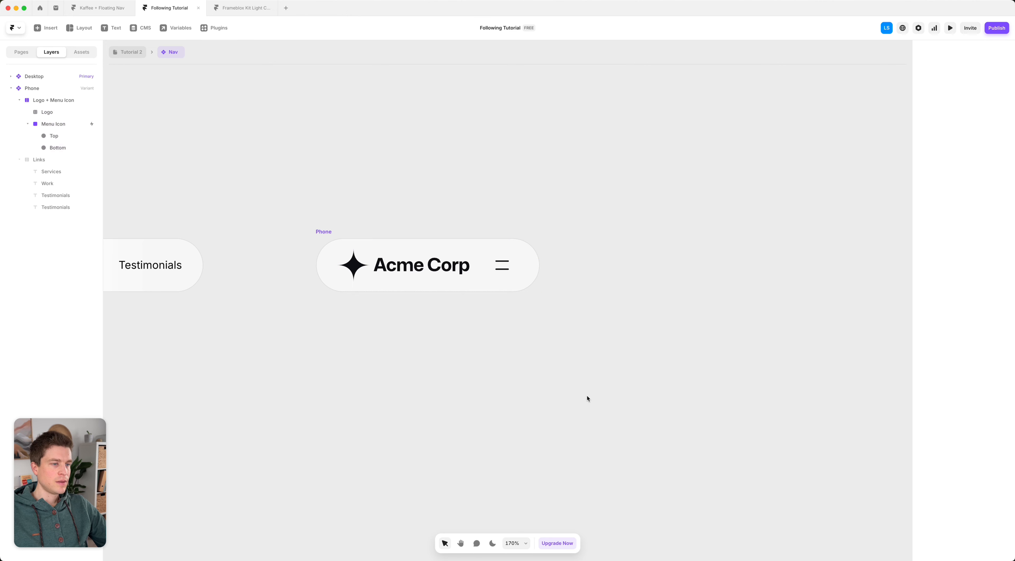
Rename the Phone variant as Phone Closed
{"action": "left_click", "coordinate": [323, 231]}
{"action": "double_click", "coordinate": [35, 88]}
{"action": "left_click", "coordinate": [35, 88]}
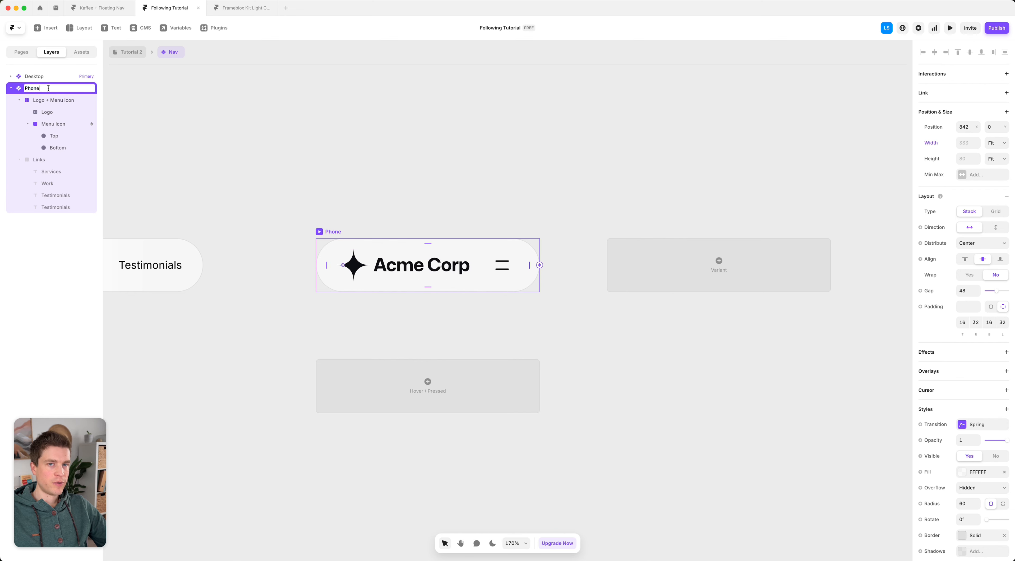
{"action": "type", "text": "Closed"}
{"action": "key", "text": "Return"}
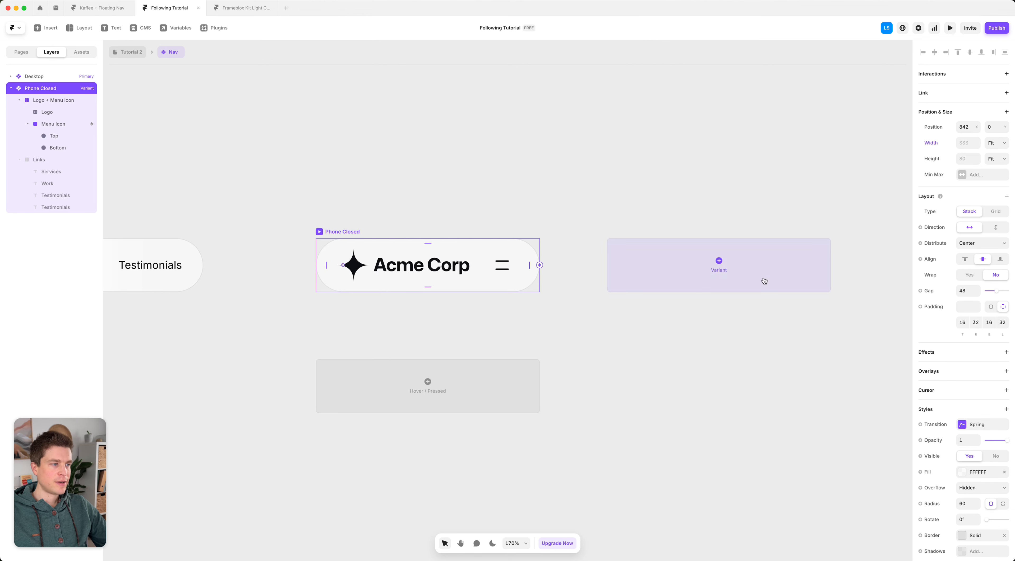
Add another variant based on Phone Closed and name it Phone Open
{"action": "left_click", "coordinate": [739, 267]}
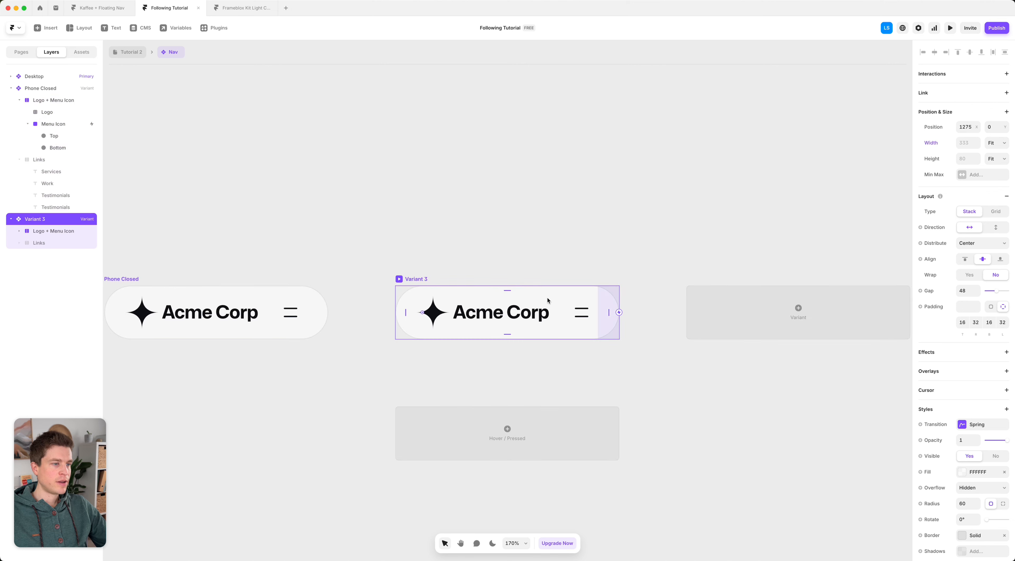
{"action": "double_click", "coordinate": [46, 220]}
{"action": "type", "text": "Phone S"}
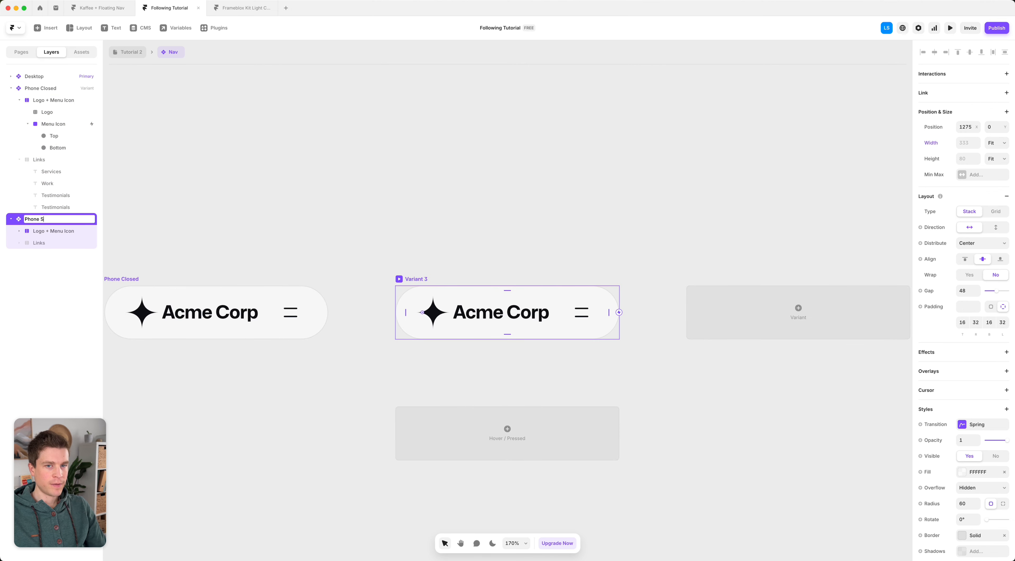
{"action": "key", "text": "BackSpace"}
{"action": "type", "text": "Open"}
{"action": "key", "text": "Return"}
Turn the menu icon in Phone Open into a cross by rotating its two lines diagonally and centring both vertically
{"action": "scroll", "coordinate": [589, 304], "scroll_direction": "down", "scroll_amount": 1}
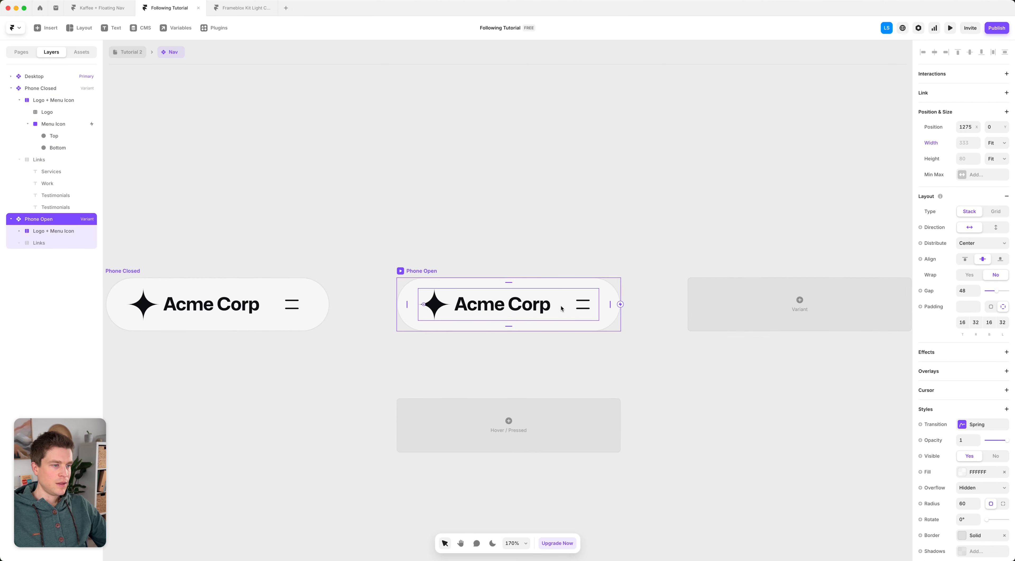
{"action": "double_click", "coordinate": [590, 304]}
{"action": "scroll", "coordinate": [591, 309], "scroll_direction": "up", "scroll_amount": 5}
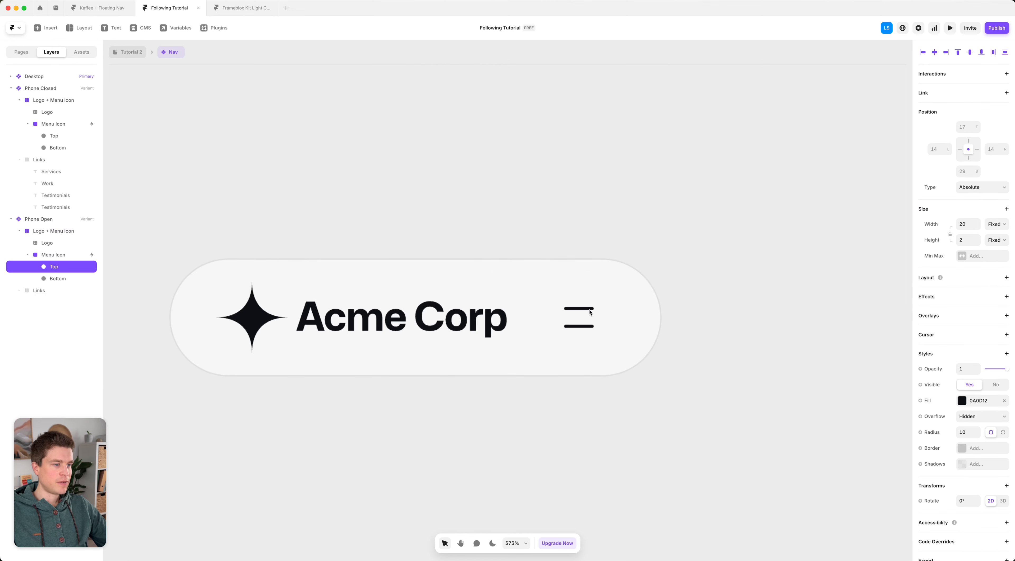
{"action": "mouse_move", "coordinate": [593, 316]}
{"action": "left_mouse_down"}
{"action": "mouse_move", "coordinate": [586, 326]}
{"action": "mouse_move", "coordinate": [600, 314]}
{"action": "left_mouse_up"}
{"action": "left_click", "coordinate": [584, 329]}
{"action": "left_click", "coordinate": [578, 313], "text": "shift"}
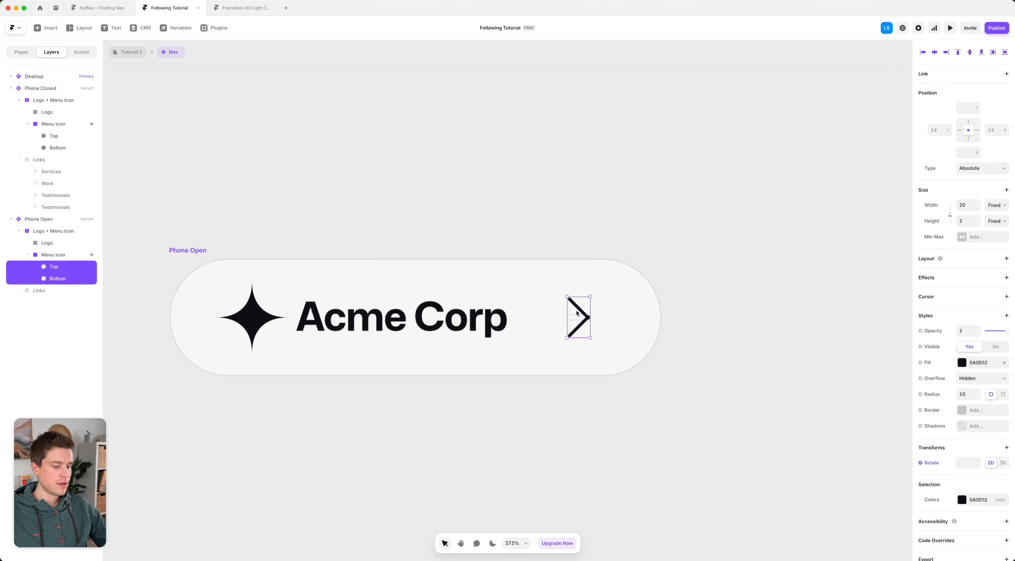
{"action": "key", "text": "alt+v"}
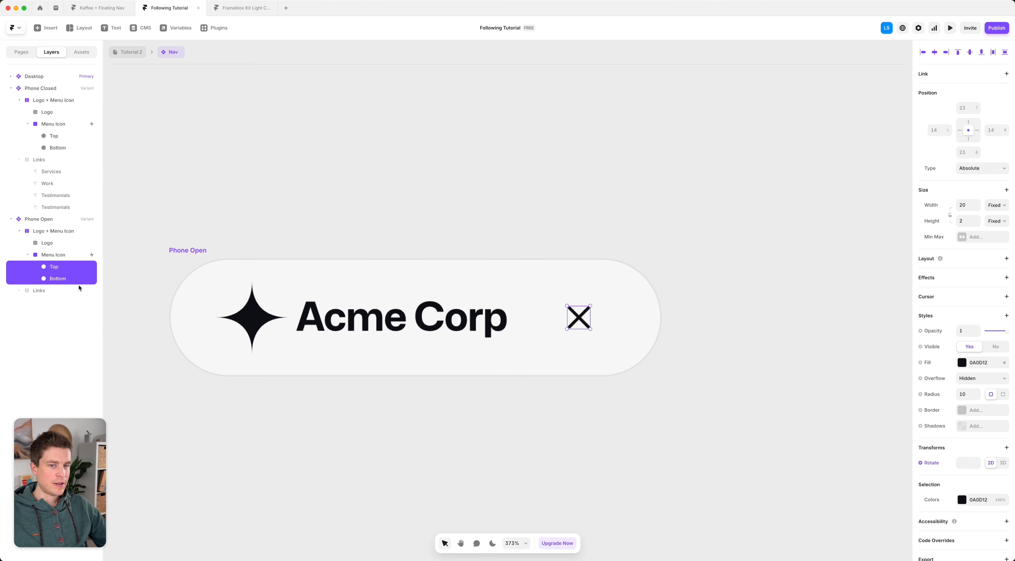
Make the links visible in Phone Open and set both the Links stack and the whole variant to vertical direction
{"action": "left_click", "coordinate": [57, 289]}
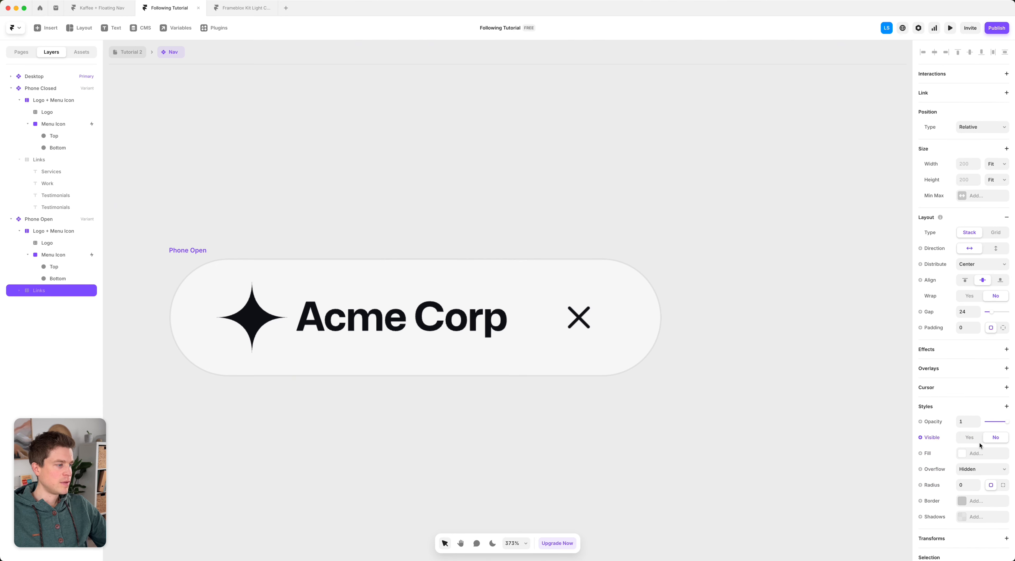
{"action": "left_click", "coordinate": [972, 439]}
{"action": "key", "text": "shift+1"}
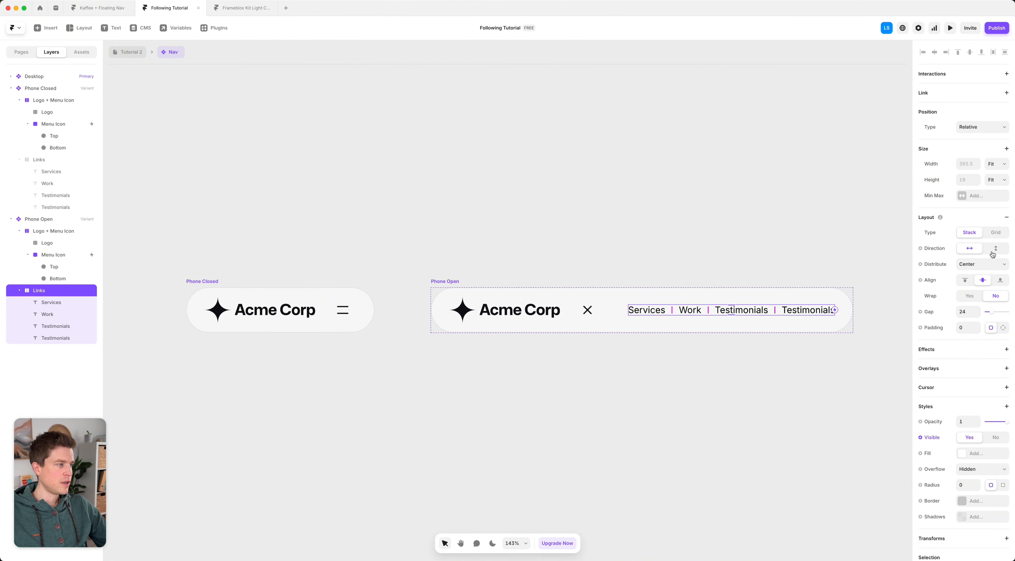
{"action": "left_click", "coordinate": [996, 248]}
{"action": "key", "text": "Escape"}
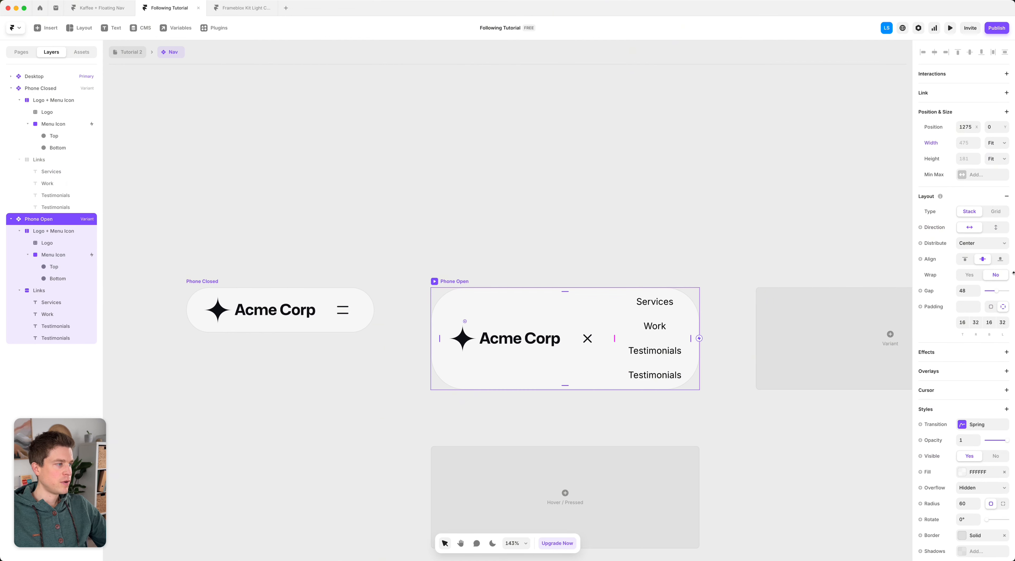
{"action": "left_click", "coordinate": [996, 228]}
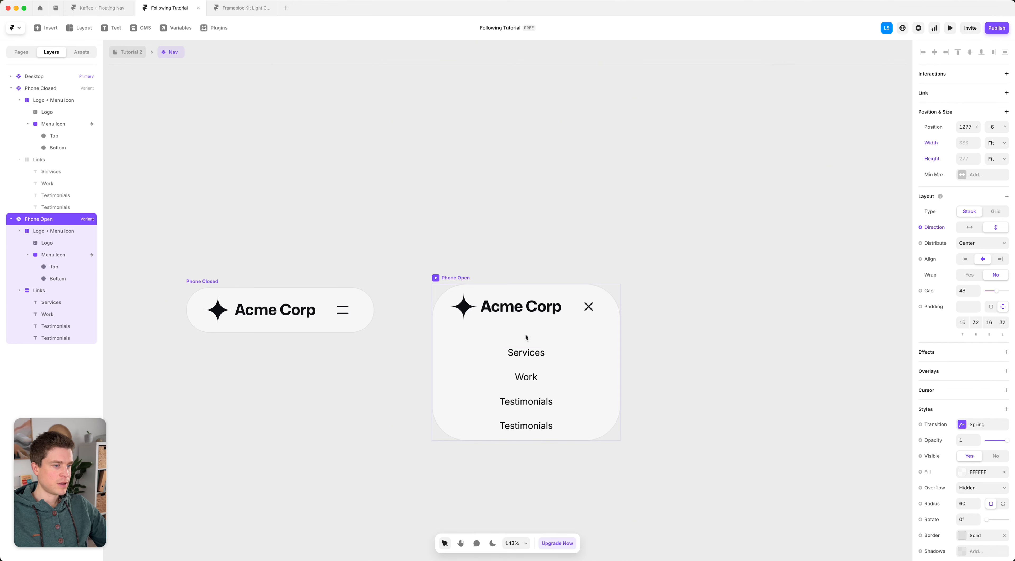
Set the Phone Open variant's gap to 16 and its bottom padding to 32
{"action": "left_click_drag", "start_coordinate": [525, 335], "coordinate": [525, 315]}
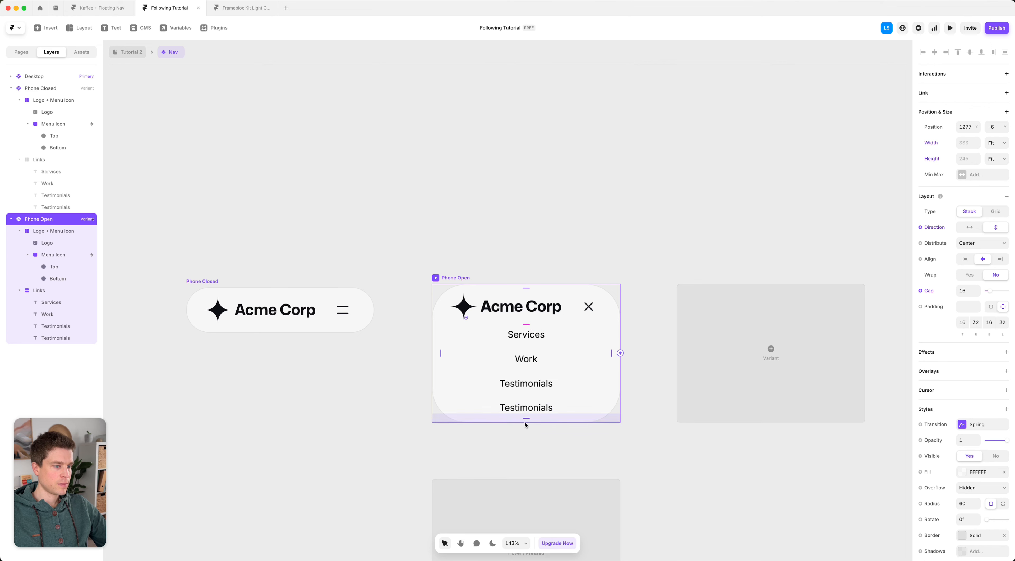
{"action": "left_click", "coordinate": [990, 323]}
{"action": "type", "text": "32"}
{"action": "key", "text": "Return"}
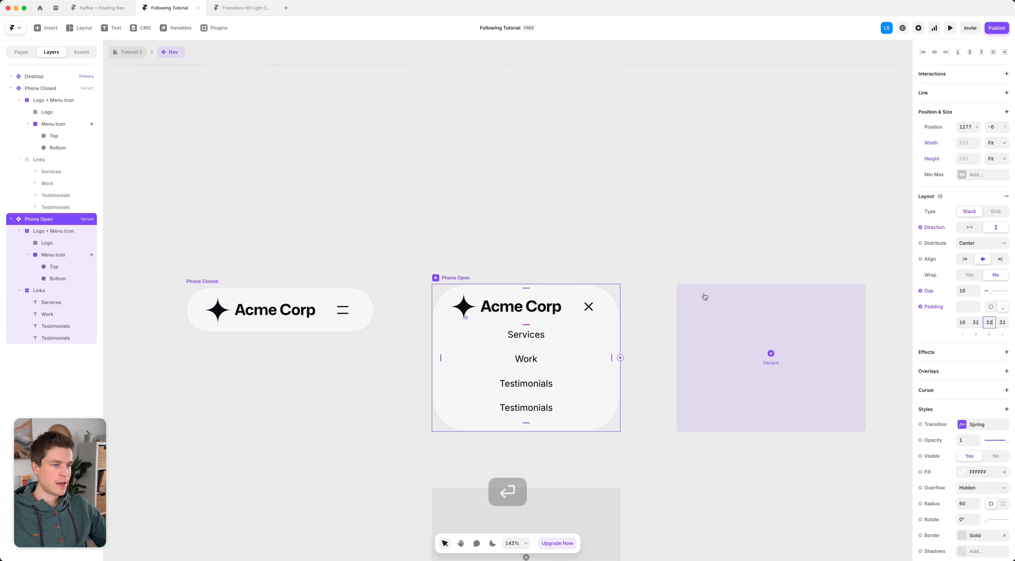
{"action": "scroll", "coordinate": [602, 248], "scroll_direction": "down", "scroll_amount": 5}
{"action": "scroll", "coordinate": [602, 248], "scroll_direction": "up", "scroll_amount": 3}
{"action": "left_click", "coordinate": [570, 301]}
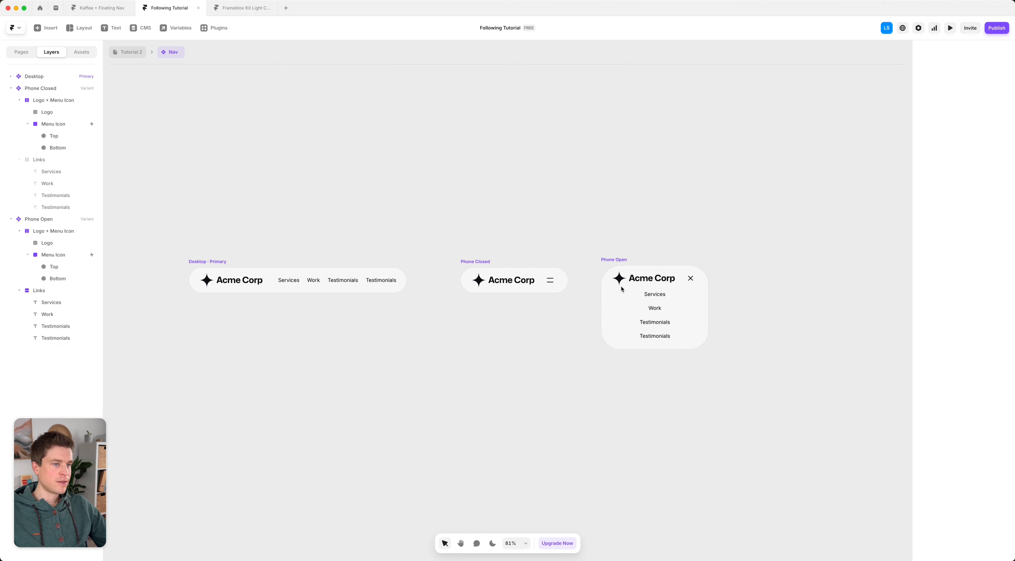
Set the corner radius of the Desktop primary variant to 40
{"action": "left_click", "coordinate": [218, 262]}
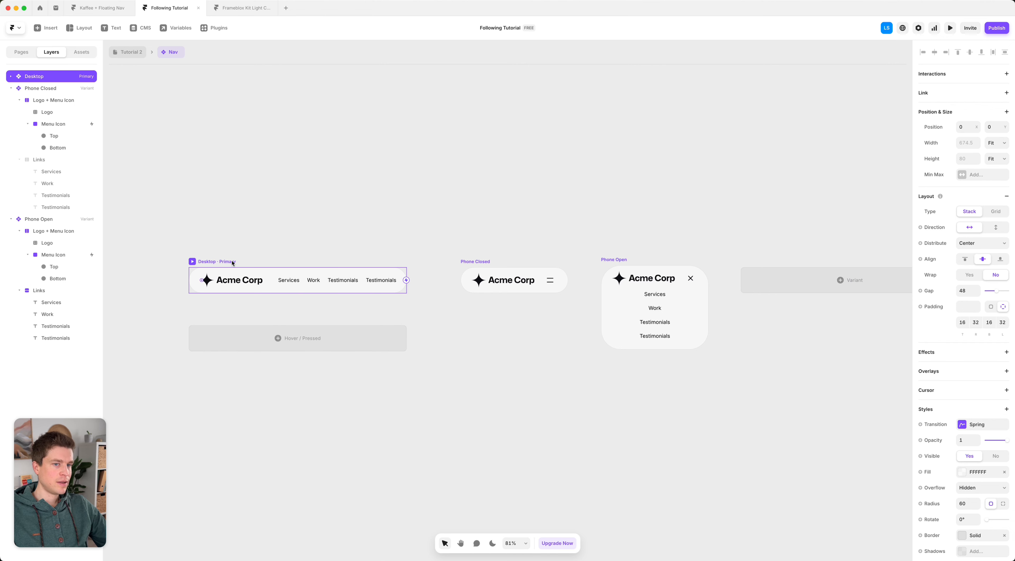
{"action": "left_click", "coordinate": [965, 504]}
{"action": "type", "text": "40"}
{"action": "key", "text": "Return"}
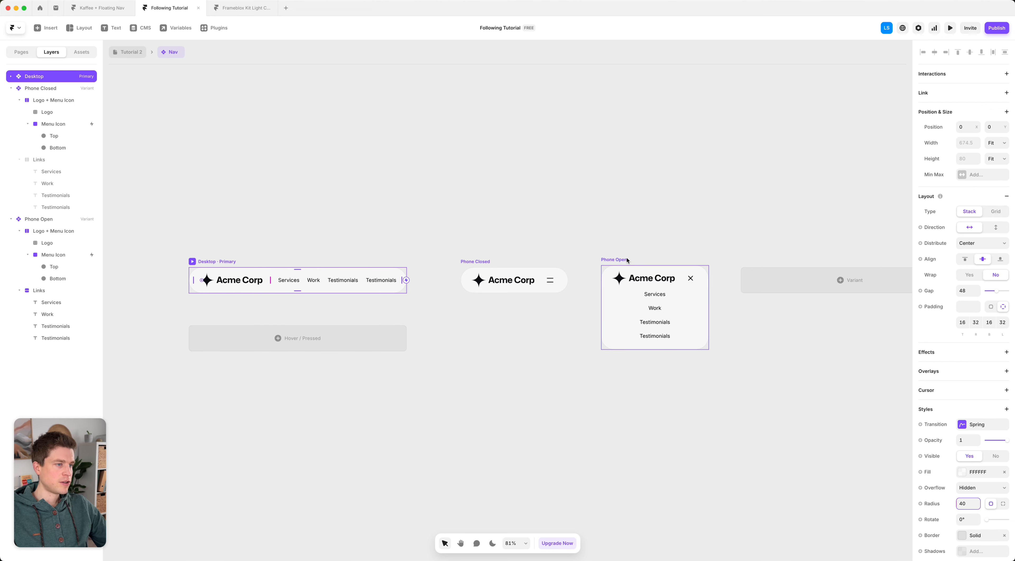
{"action": "left_click", "coordinate": [770, 386]}
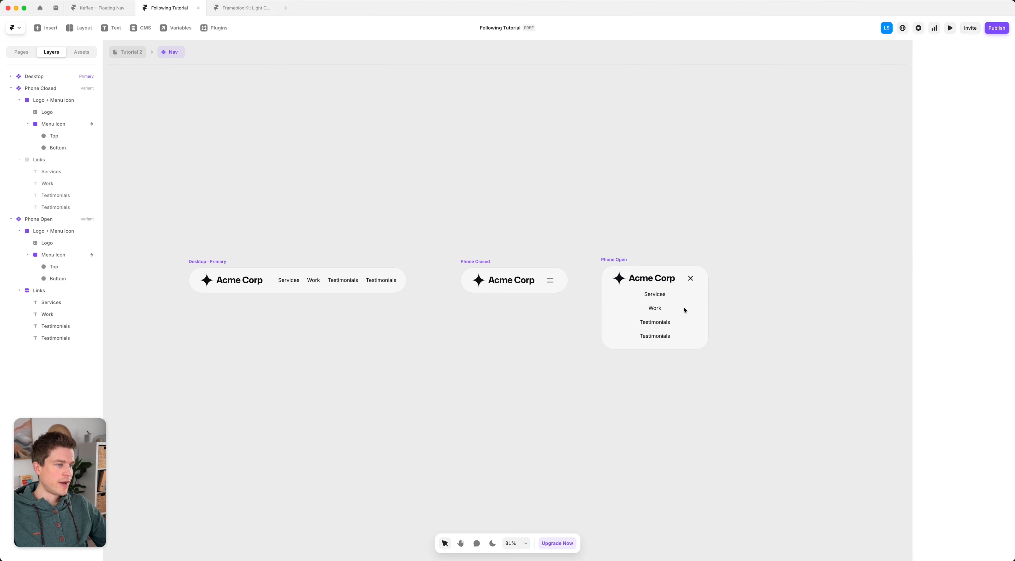
Add an Appear effect to the Links stack in Phone Open and give its enter Spring transition a 0.2 delay
{"action": "left_click", "coordinate": [671, 300]}
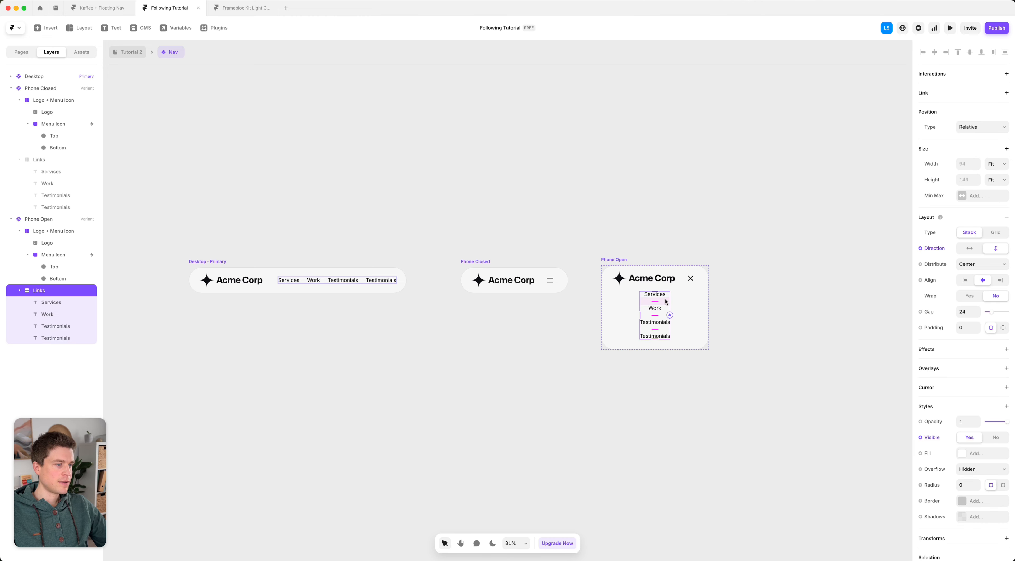
{"action": "left_click", "coordinate": [944, 358]}
{"action": "left_click", "coordinate": [949, 365]}
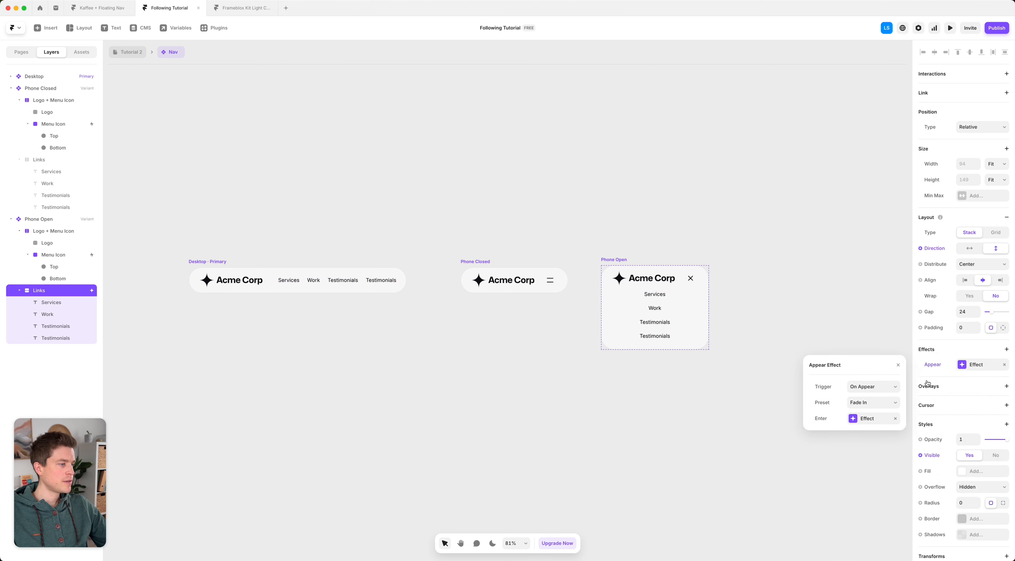
{"action": "left_click", "coordinate": [872, 418]}
{"action": "left_click", "coordinate": [860, 474]}
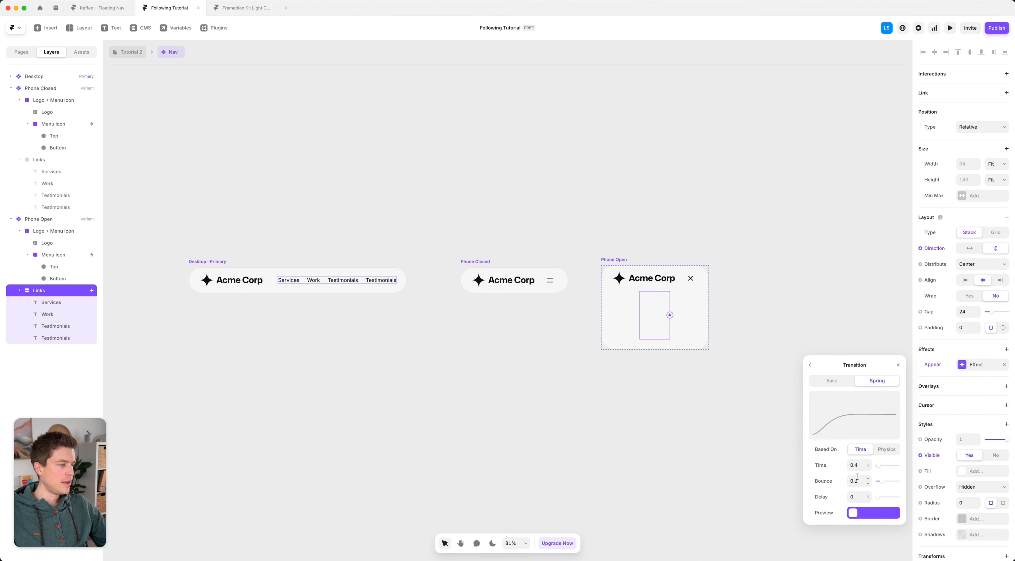
{"action": "left_click", "coordinate": [856, 494]}
{"action": "key", "text": "super+a"}
{"action": "type", "text": "0.2"}
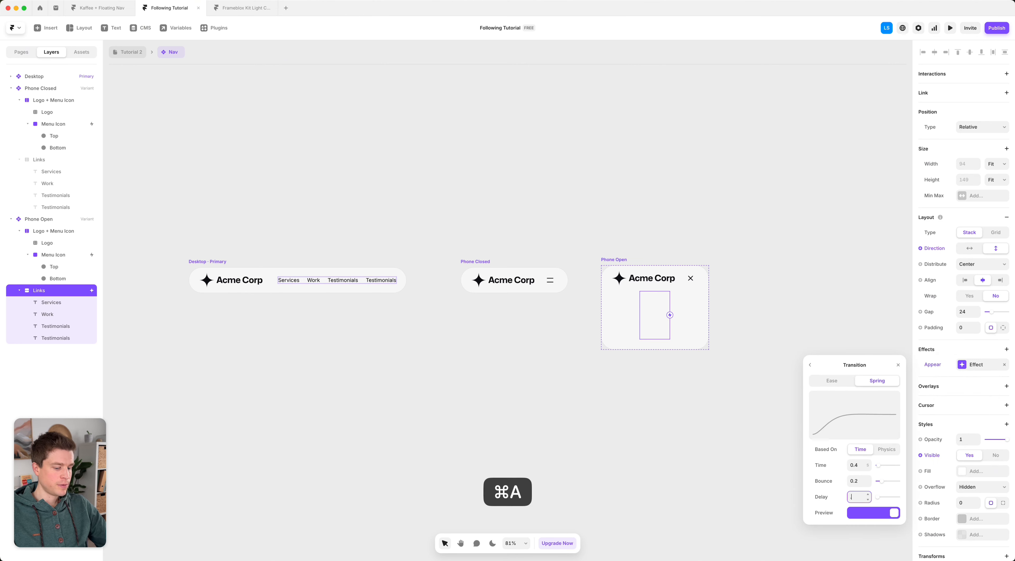
{"action": "key", "text": "Return"}
Set the vertical offset of the Links stack's enter effect to 10
{"action": "left_click", "coordinate": [811, 368]}
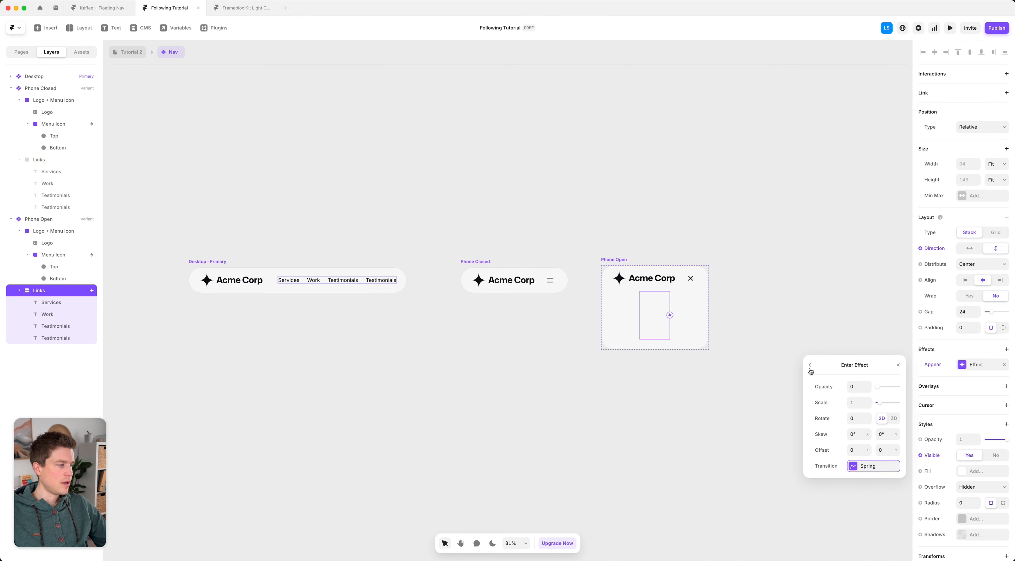
{"action": "left_click", "coordinate": [888, 450]}
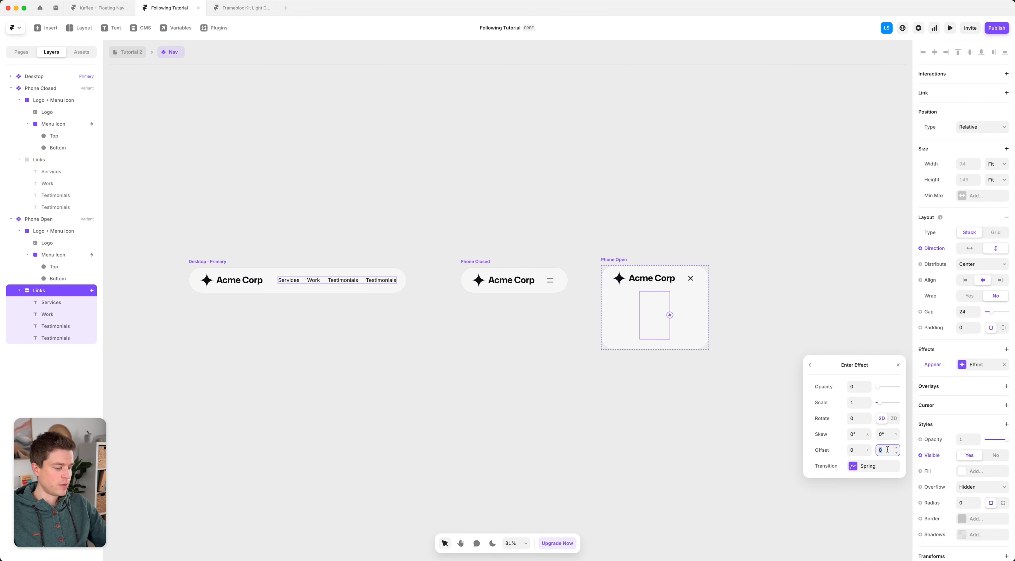
{"action": "type", "text": "10"}
{"action": "key", "text": "Return"}
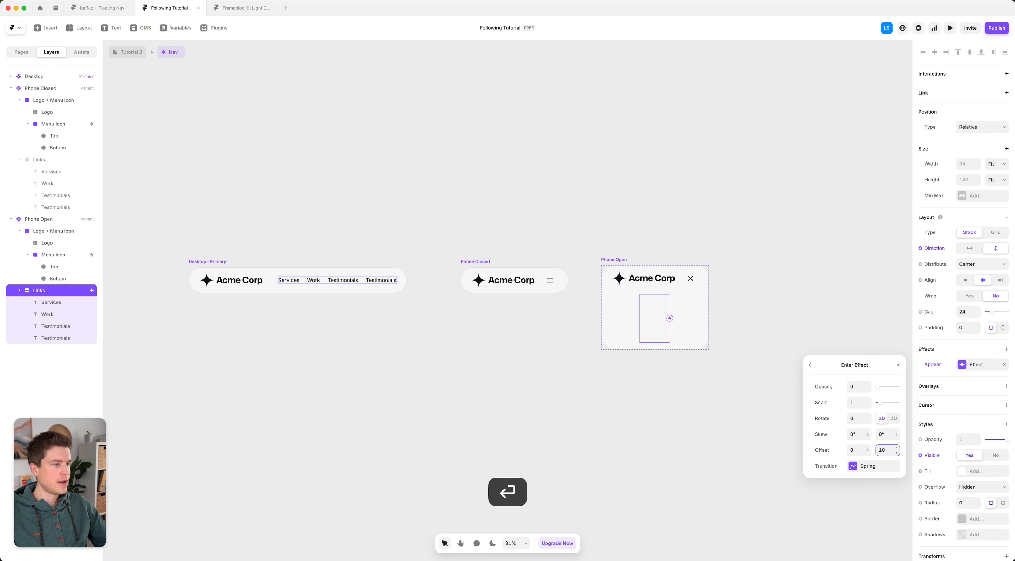
{"action": "left_click", "coordinate": [801, 275]}
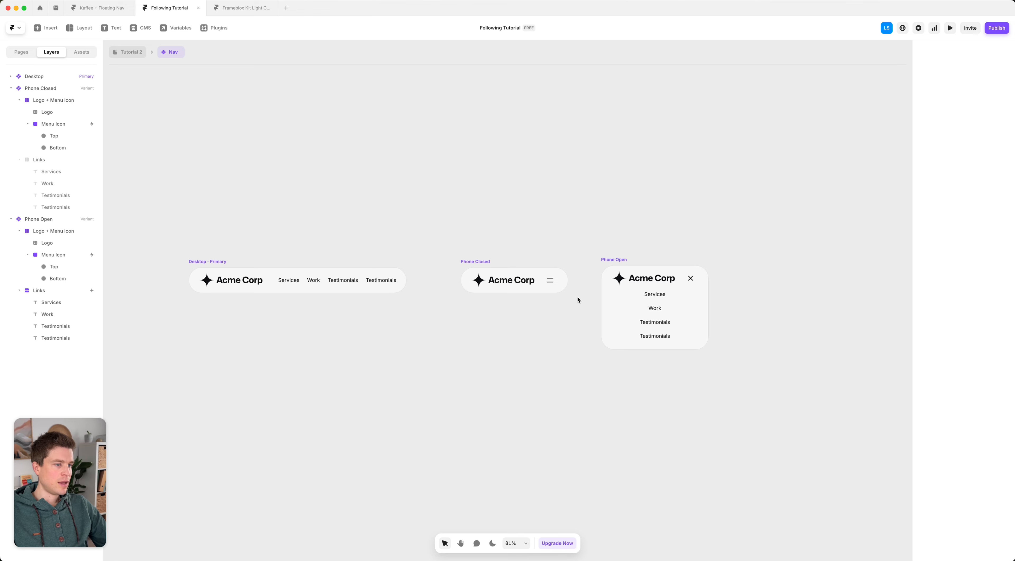
Connect the menu icon in Phone Closed to the Phone Open variant with a Click interaction
{"action": "scroll", "coordinate": [569, 312], "scroll_direction": "up", "scroll_amount": 5}
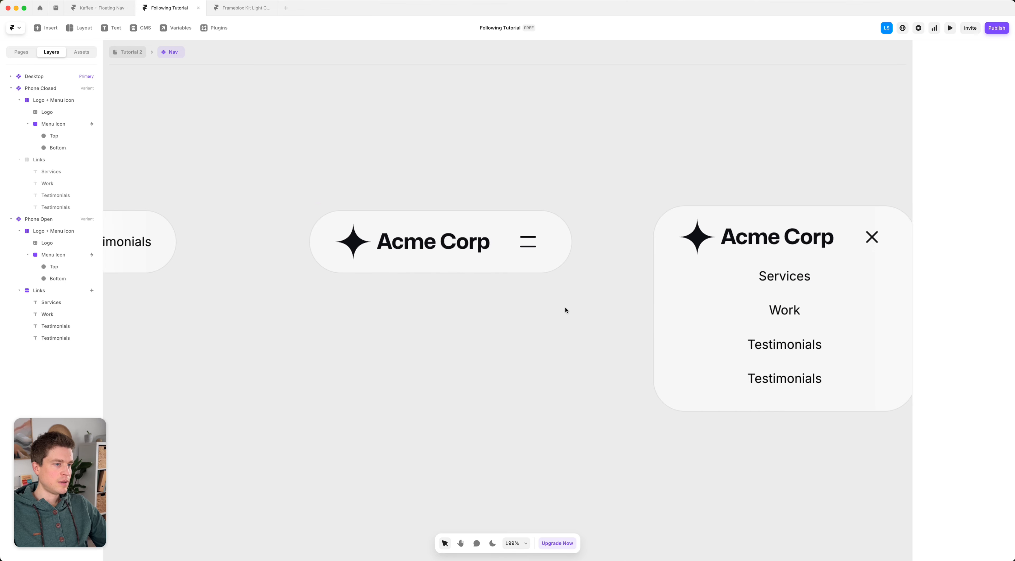
{"action": "left_click", "coordinate": [532, 233]}
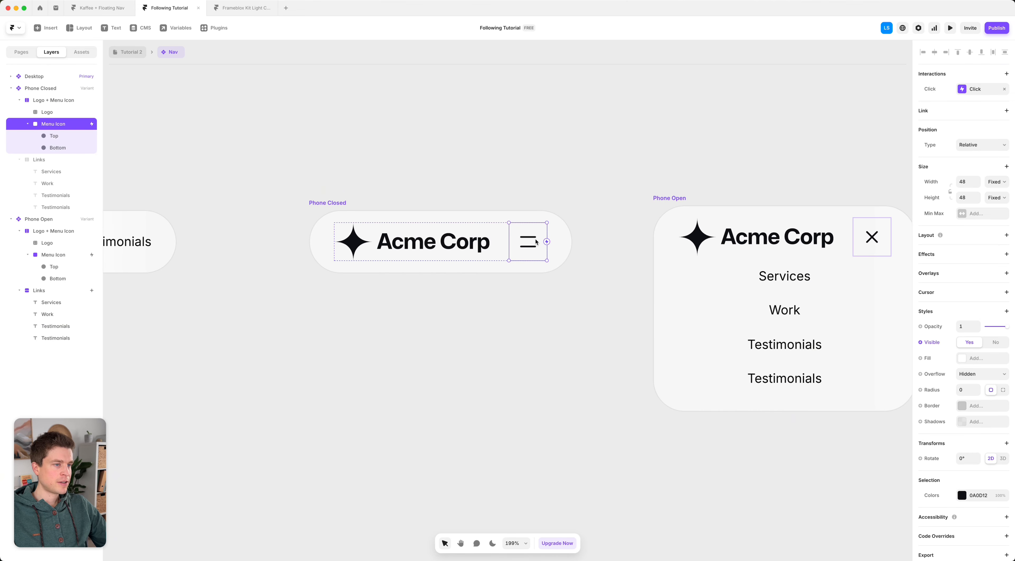
{"action": "left_click_drag", "start_coordinate": [547, 243], "coordinate": [656, 257]}
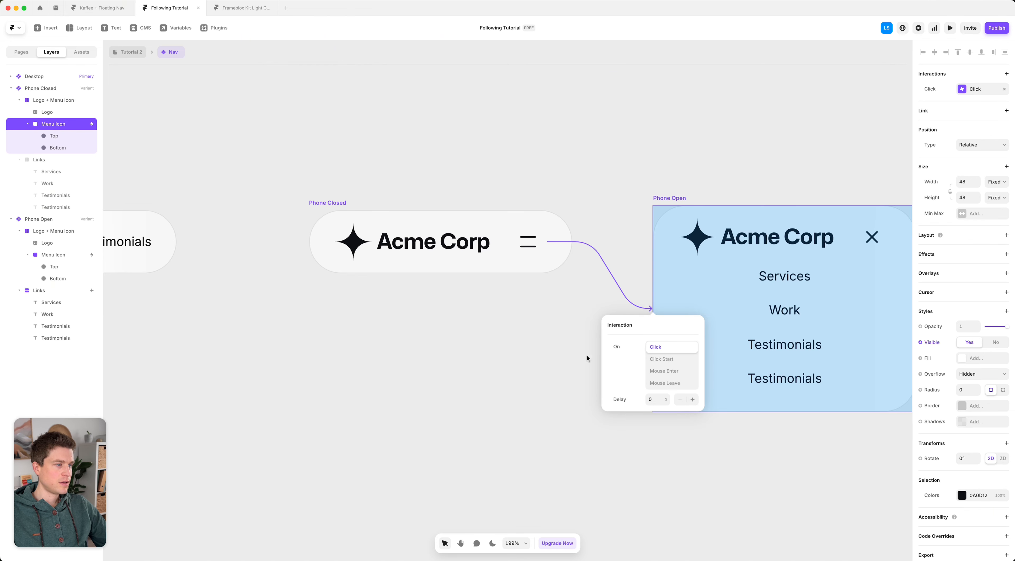
{"action": "left_click", "coordinate": [637, 265]}
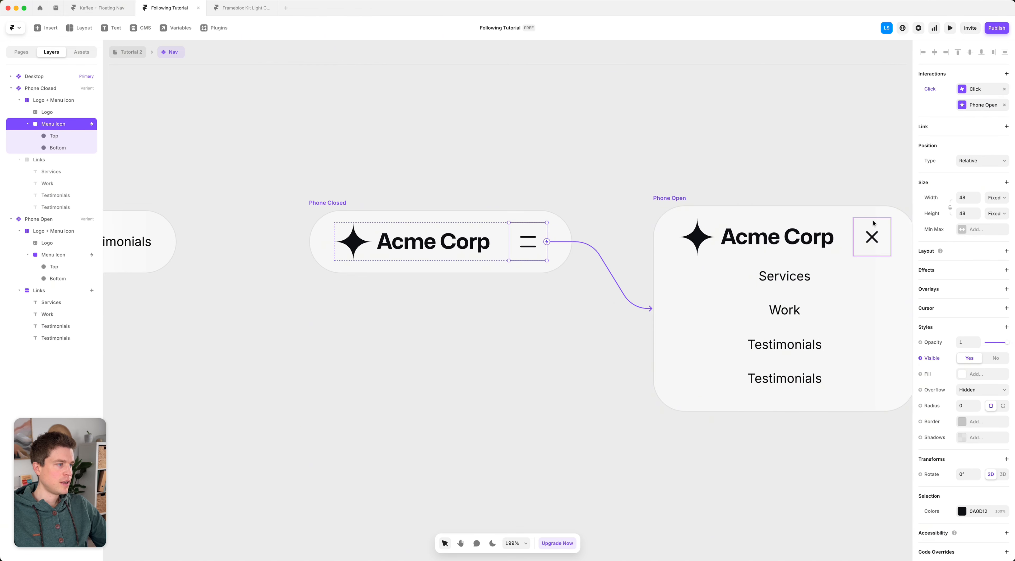
Connect the cross icon in Phone Open back to the Phone Closed variant with a Click interaction
{"action": "left_click", "coordinate": [869, 227]}
{"action": "left_click_drag", "start_coordinate": [891, 238], "coordinate": [554, 238]}
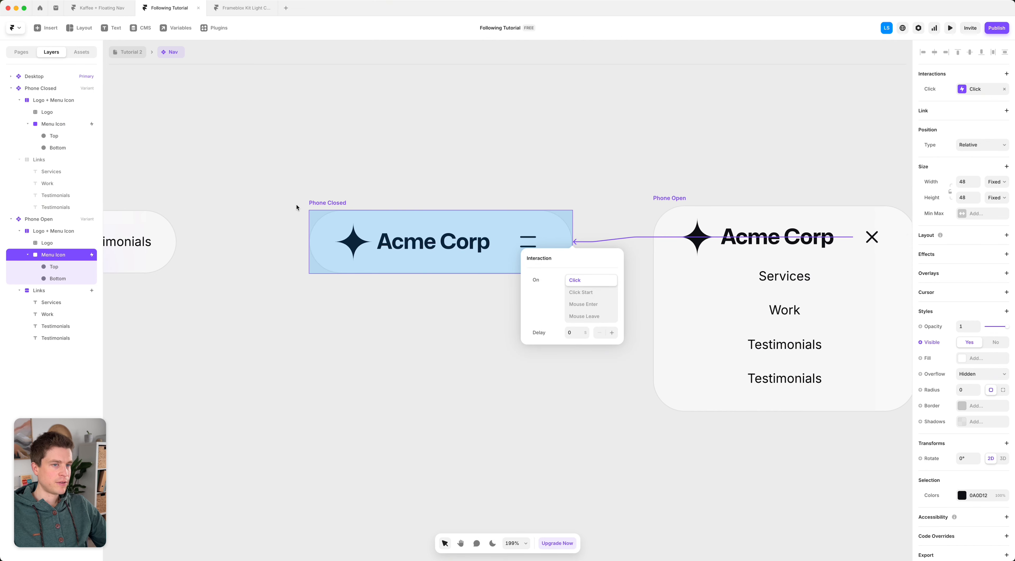
{"action": "left_click", "coordinate": [495, 168]}
{"action": "left_click", "coordinate": [502, 351]}
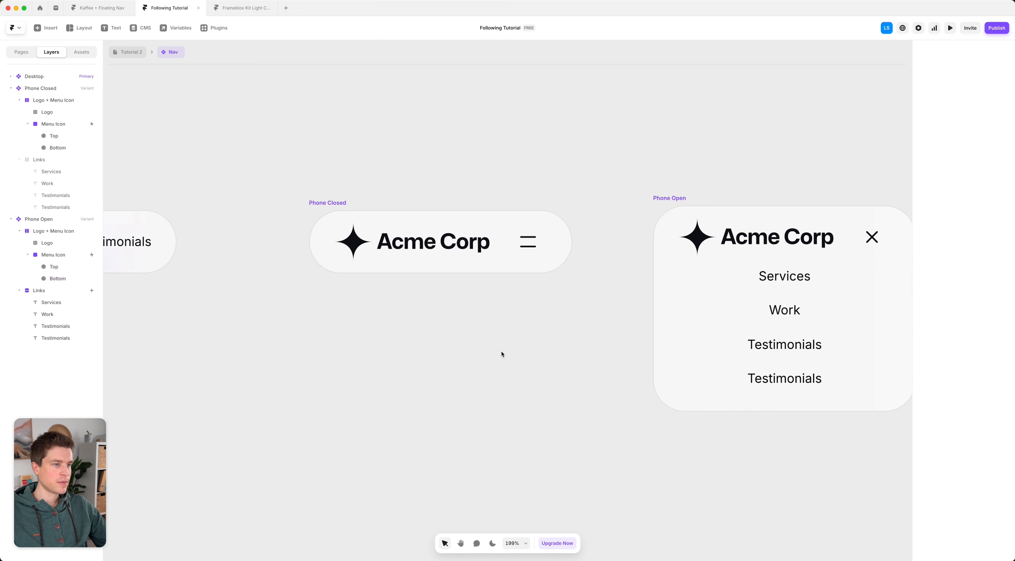
Return to the tutorial-2 page and preview it, checking the nav while scrolling and opening and closing its menu at phone width
{"action": "scroll", "coordinate": [501, 351], "scroll_direction": "down", "scroll_amount": 5}
{"action": "scroll", "coordinate": [480, 351], "scroll_direction": "left", "scroll_amount": 1}
{"action": "left_click", "coordinate": [128, 51]}
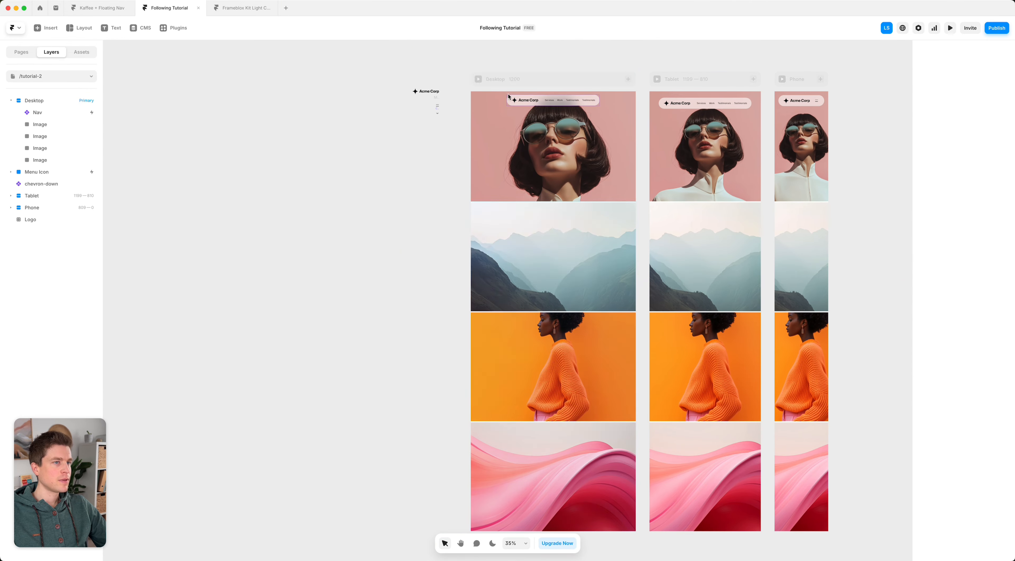
{"action": "key", "text": "super+p"}
{"action": "scroll", "coordinate": [594, 213], "scroll_direction": "down", "scroll_amount": 8}
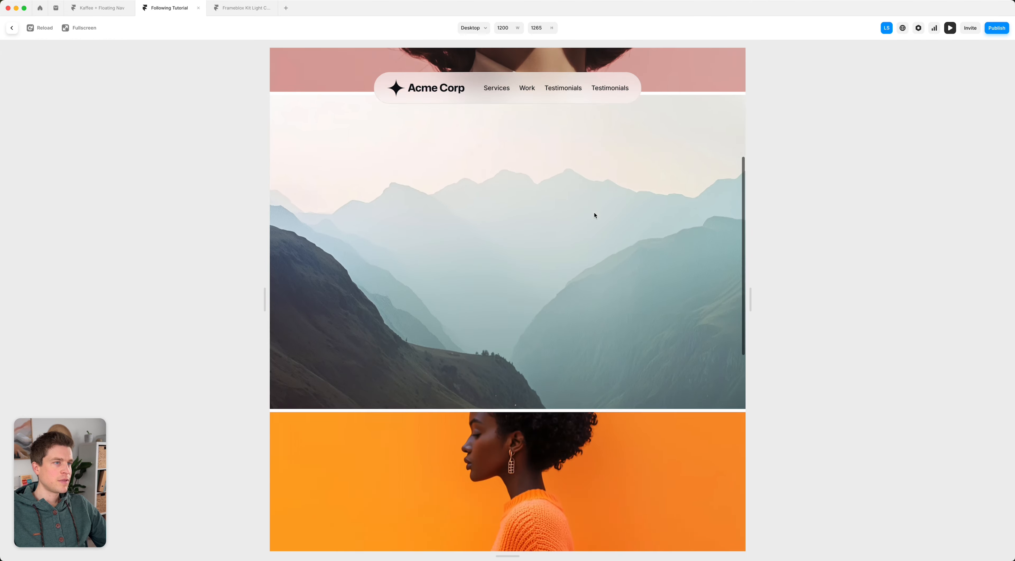
{"action": "scroll", "coordinate": [594, 215], "scroll_direction": "up", "scroll_amount": 8}
{"action": "left_click_drag", "start_coordinate": [750, 311], "coordinate": [614, 322]}
{"action": "left_click", "coordinate": [551, 86]}
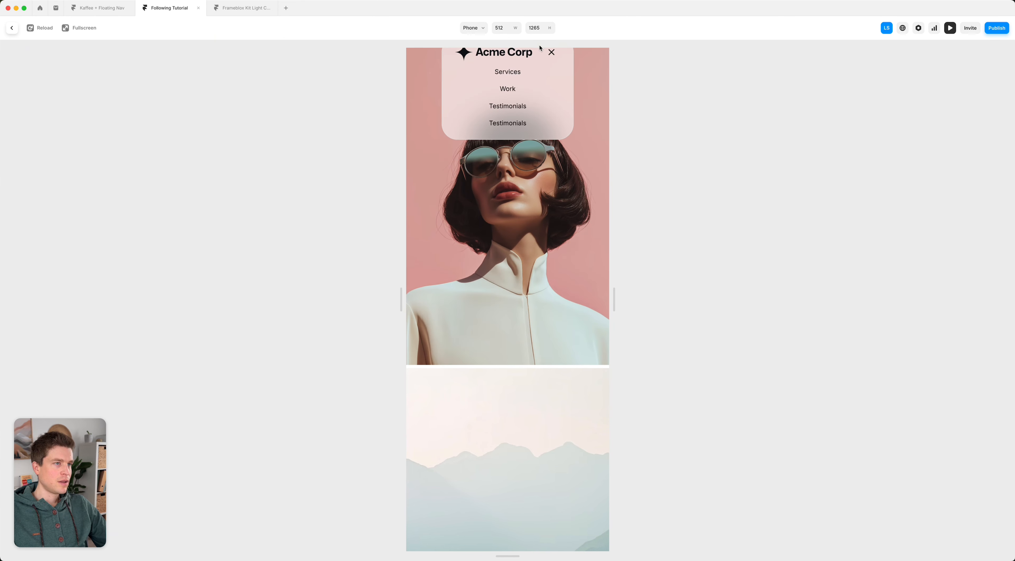
{"action": "left_click", "coordinate": [551, 53]}
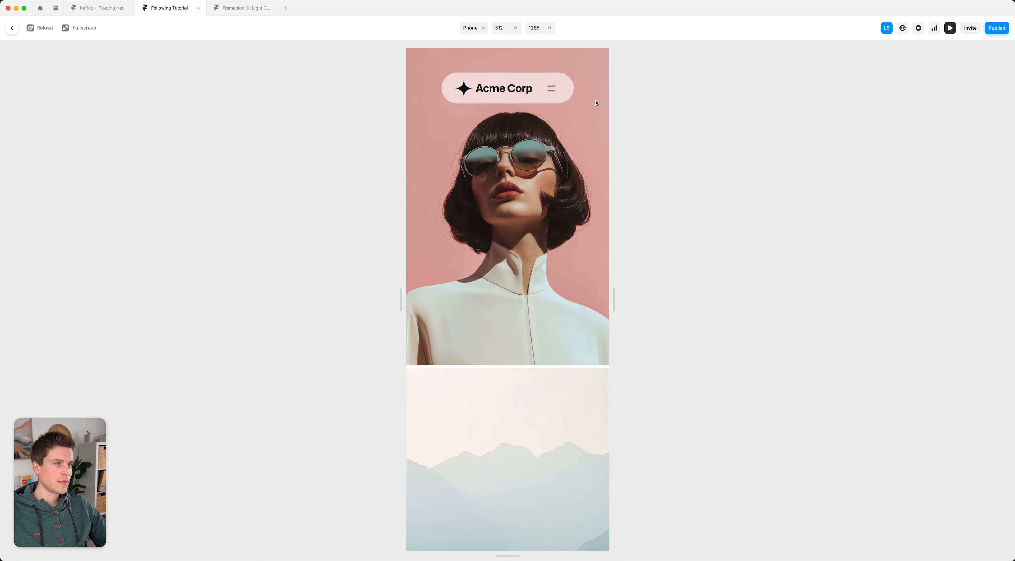
{"action": "left_click", "coordinate": [17, 27]}
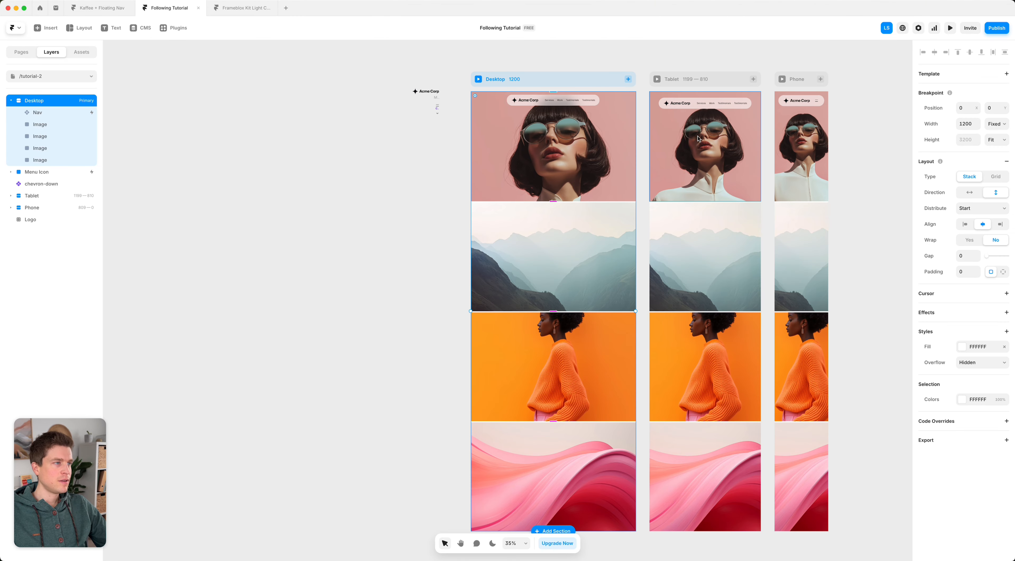
Pin the fixed Nav on the Desktop breakpoint to the top edge of the viewport
{"action": "left_click", "coordinate": [528, 114]}
{"action": "scroll", "coordinate": [529, 102], "scroll_direction": "up", "scroll_amount": 5}
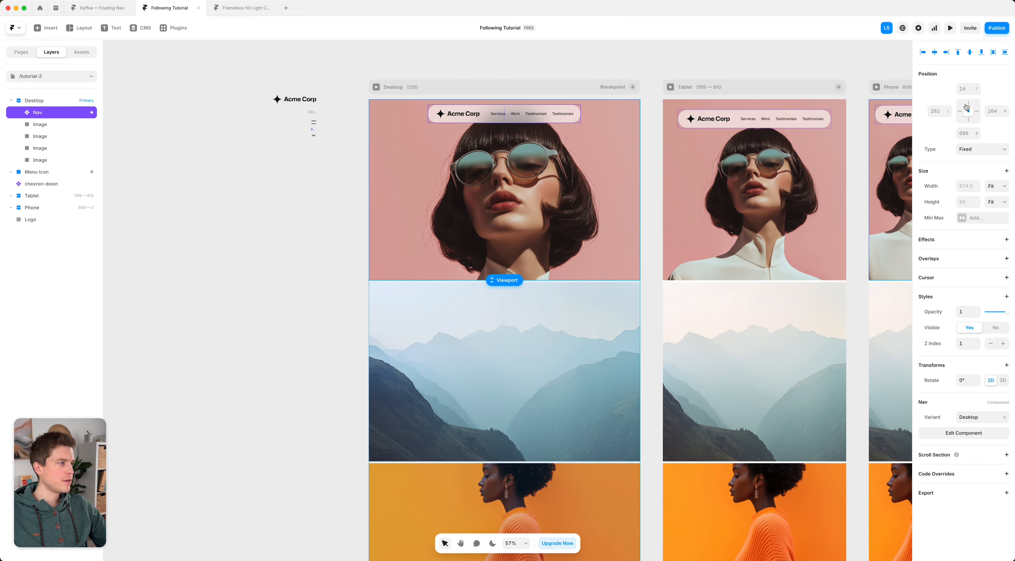
{"action": "left_click", "coordinate": [311, 231]}
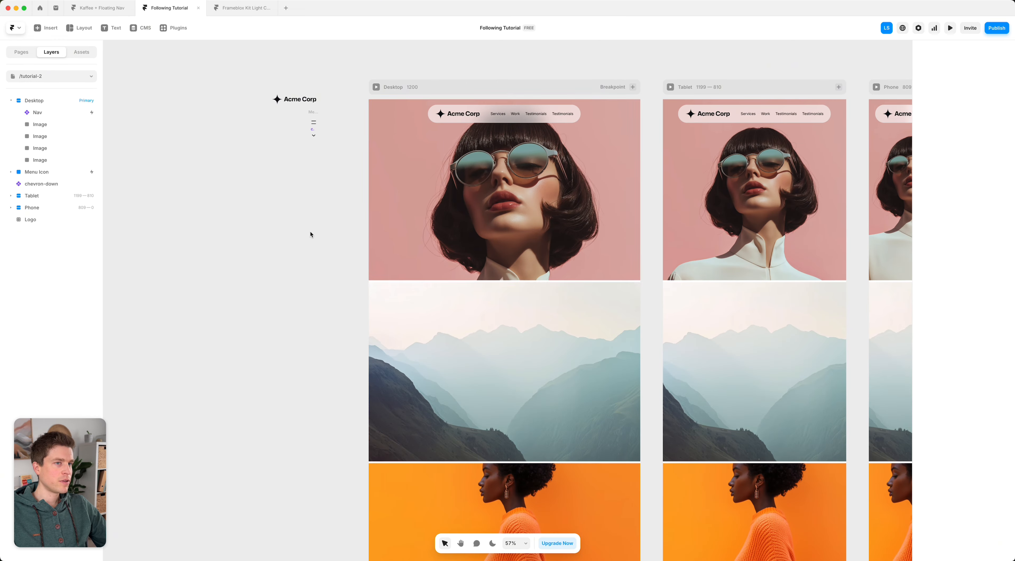
Preview the Desktop page again, narrow it to phone width, and check the menu's opening, closing and behaviour during scrolling
{"action": "left_click", "coordinate": [377, 87]}
{"action": "scroll", "coordinate": [667, 209], "scroll_direction": "down", "scroll_amount": 4}
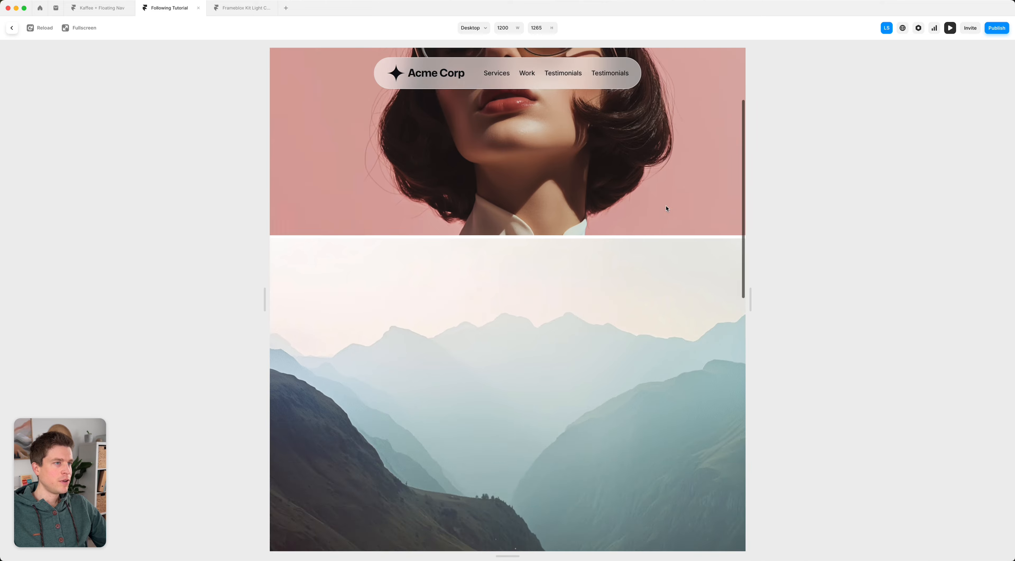
{"action": "scroll", "coordinate": [724, 252], "scroll_direction": "up", "scroll_amount": 4}
{"action": "left_click_drag", "start_coordinate": [751, 292], "coordinate": [617, 296]}
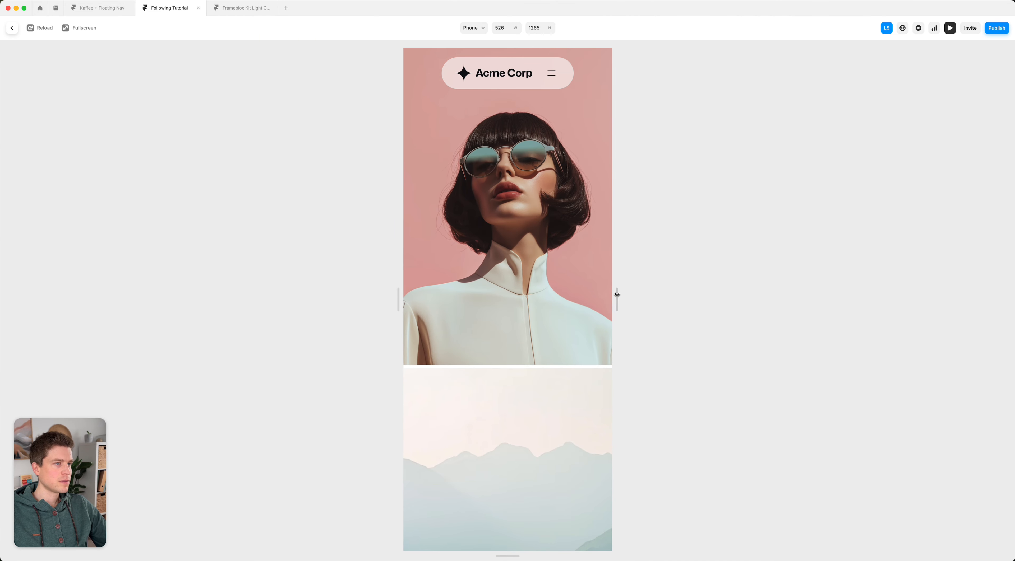
{"action": "left_click", "coordinate": [550, 80]}
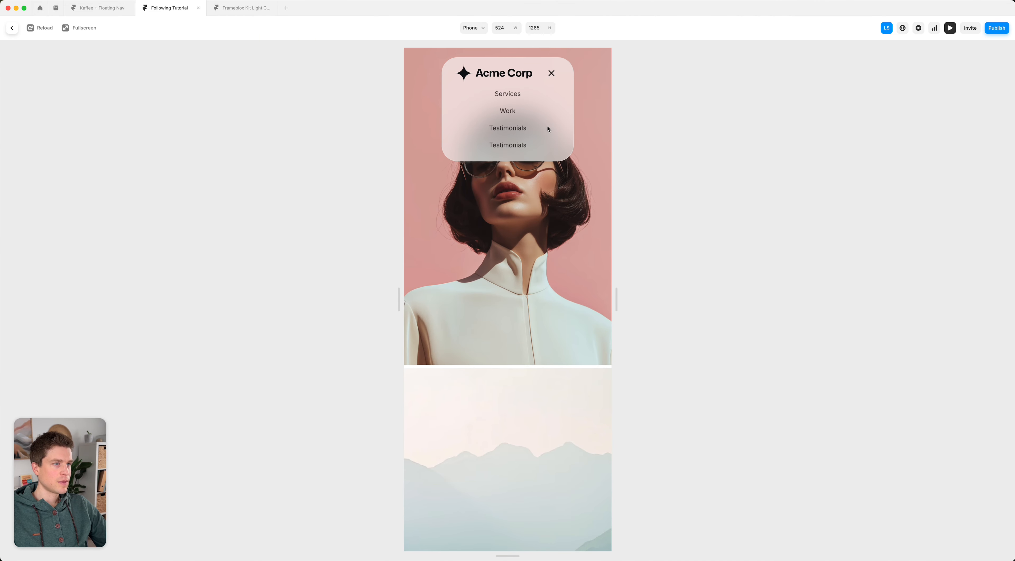
{"action": "left_click", "coordinate": [555, 76]}
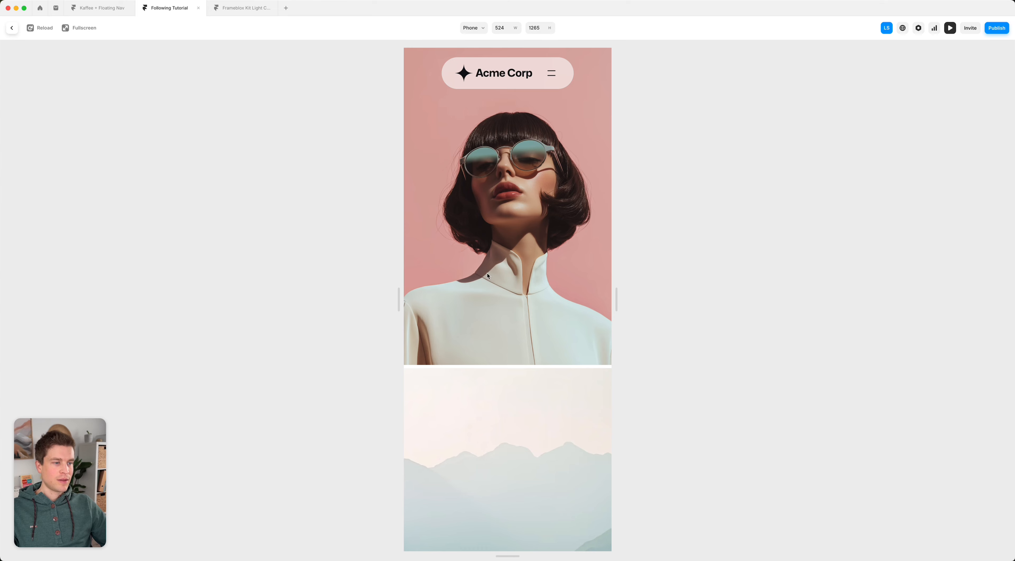
{"action": "scroll", "coordinate": [487, 272], "scroll_direction": "down", "scroll_amount": 5}
{"action": "scroll", "coordinate": [488, 276], "scroll_direction": "up", "scroll_amount": 5}
{"action": "scroll", "coordinate": [487, 273], "scroll_direction": "down", "scroll_amount": 1}
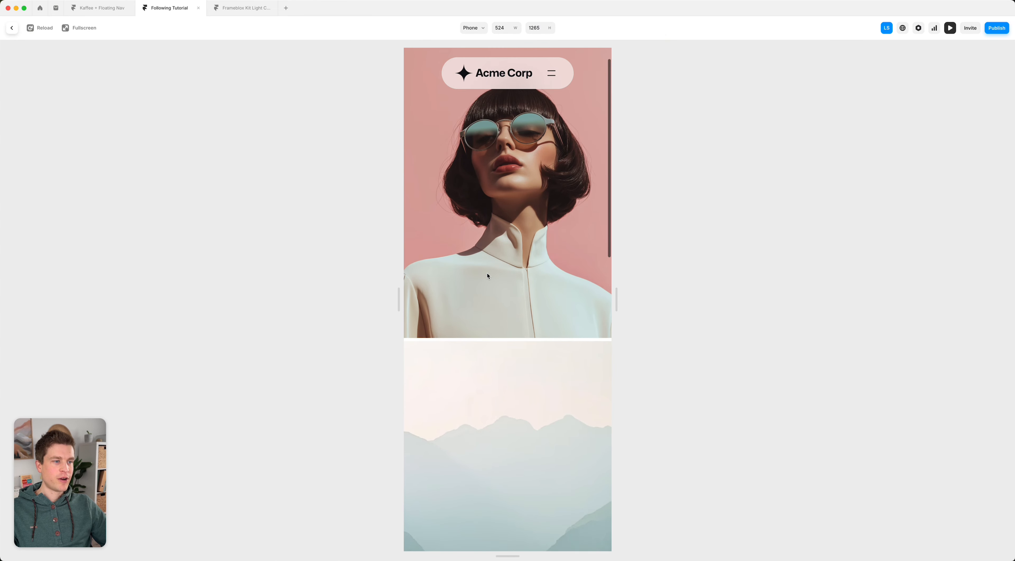
{"action": "scroll", "coordinate": [486, 273], "scroll_direction": "up", "scroll_amount": 1}
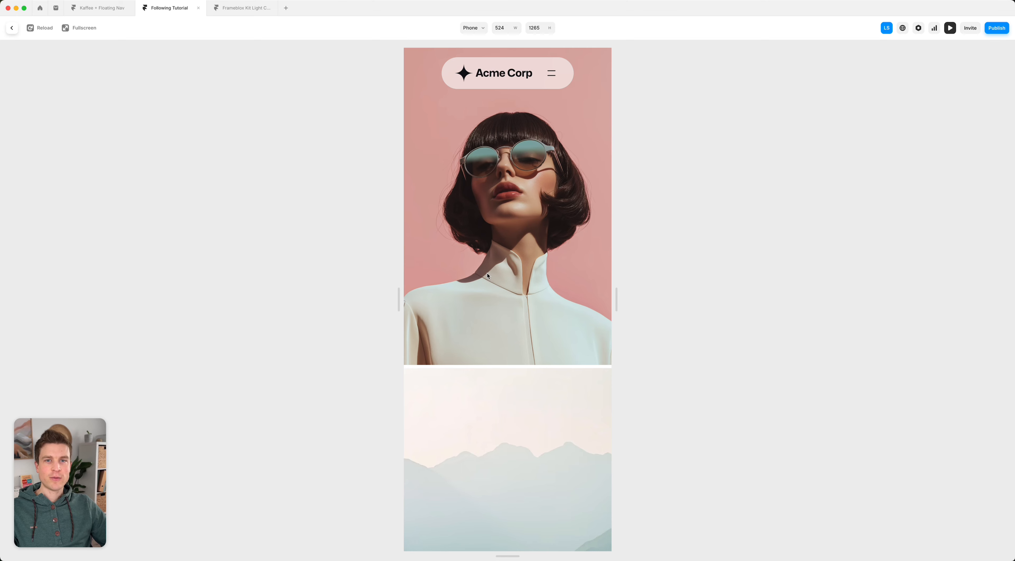